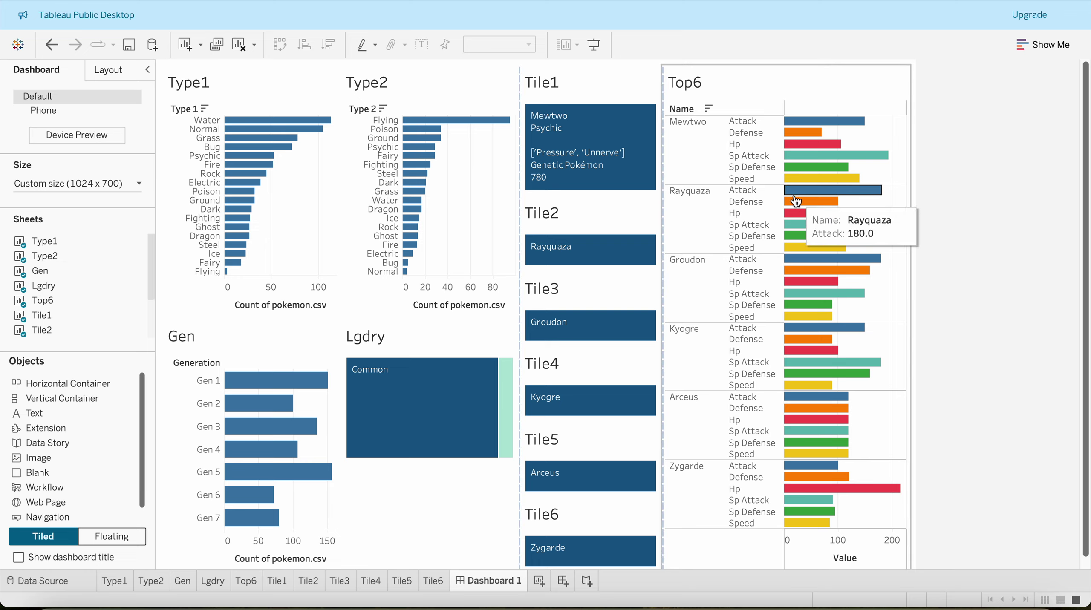
# Switch to the finished Pokemon dashboard and try its filtering with Water, Flying and Gen 1, clearing the Flying and Gen 1 selections
pyautogui.press('super+Tab')
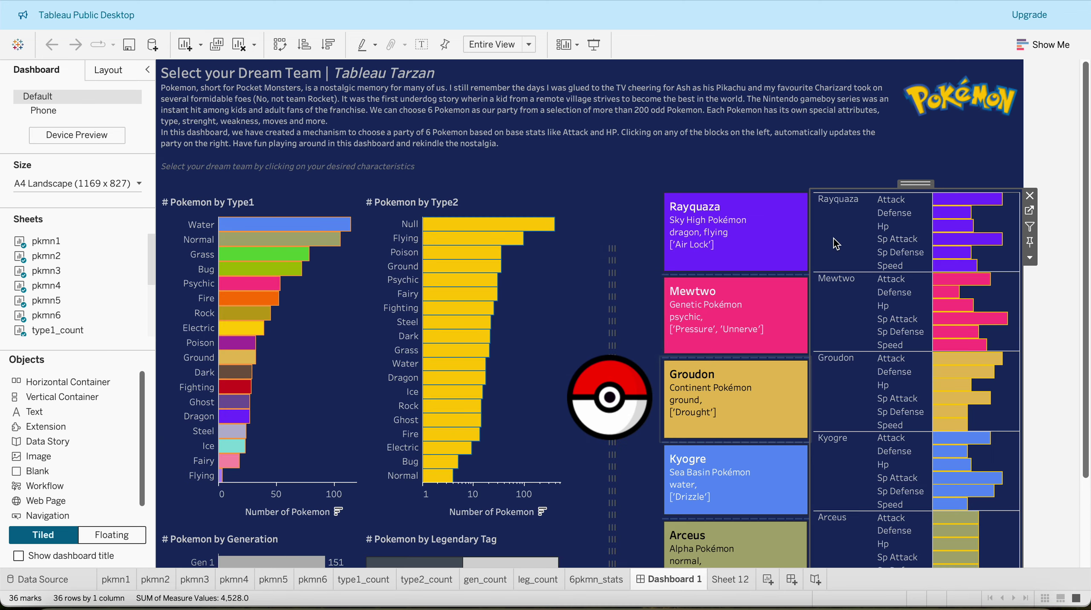
pyautogui.scroll(-5, 526, 238)
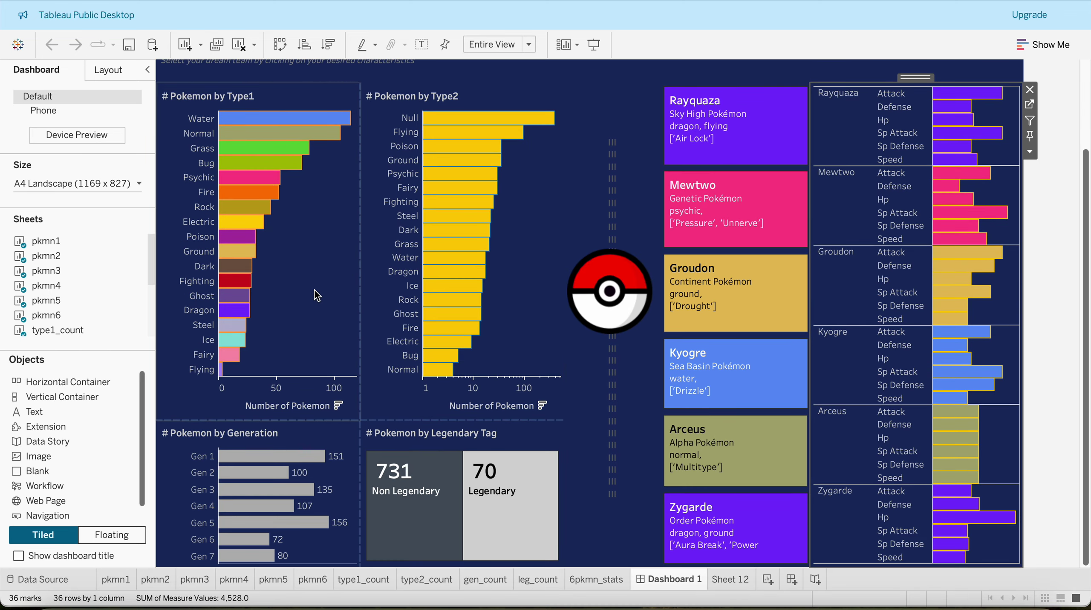
pyautogui.click(244, 123)
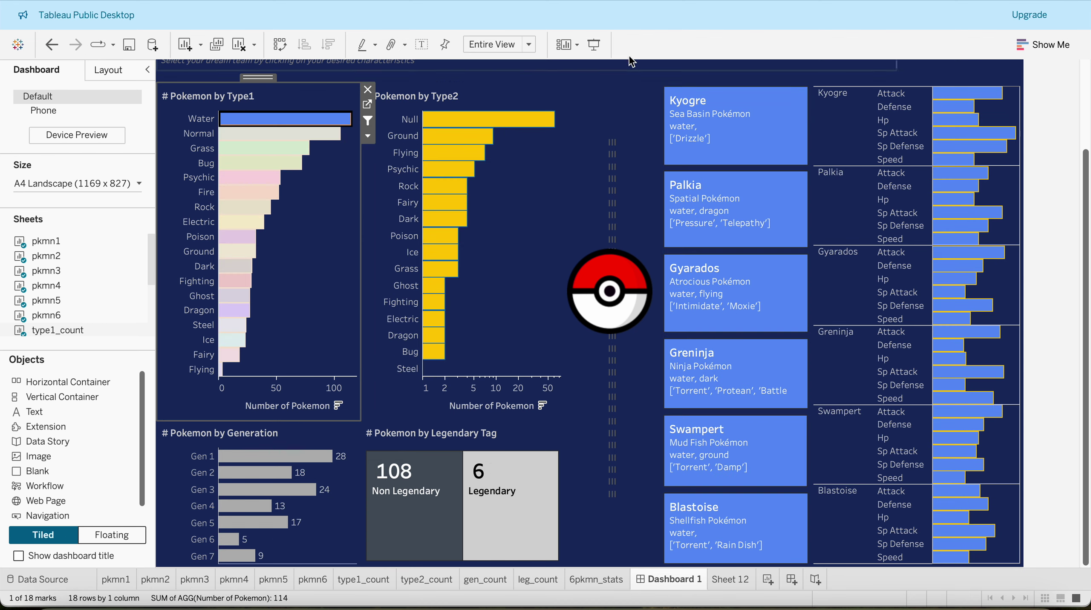
pyautogui.click(438, 154)
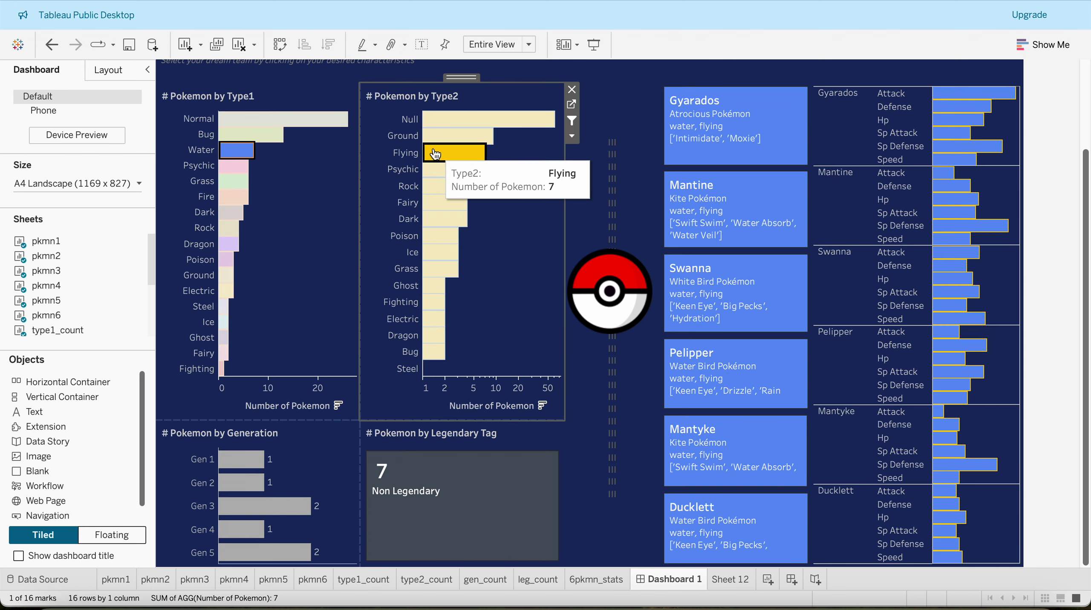
pyautogui.click(437, 156)
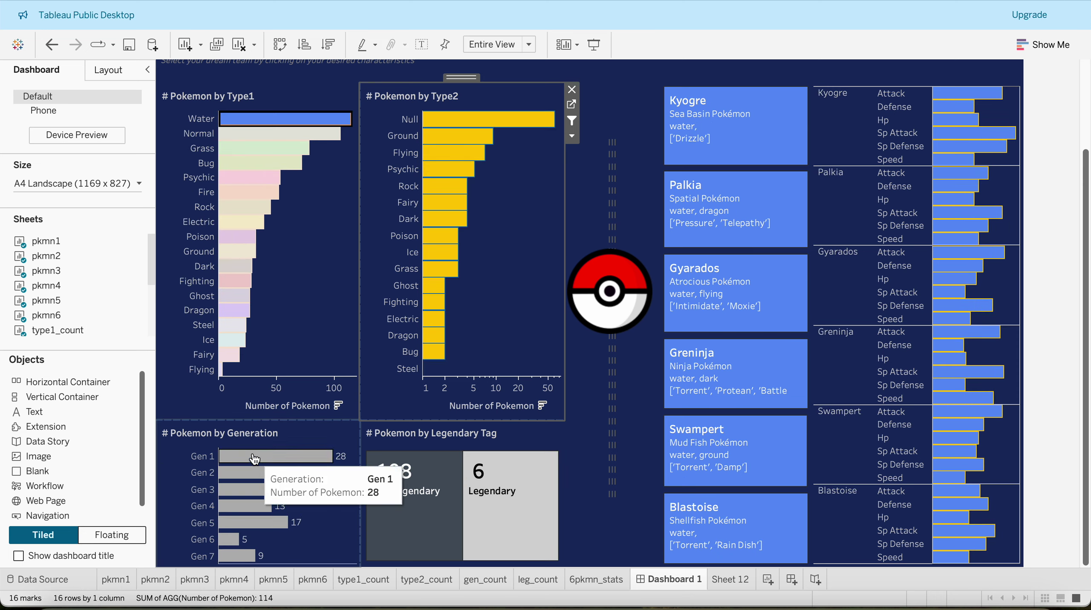
pyautogui.click(255, 458)
pyautogui.click(255, 458)
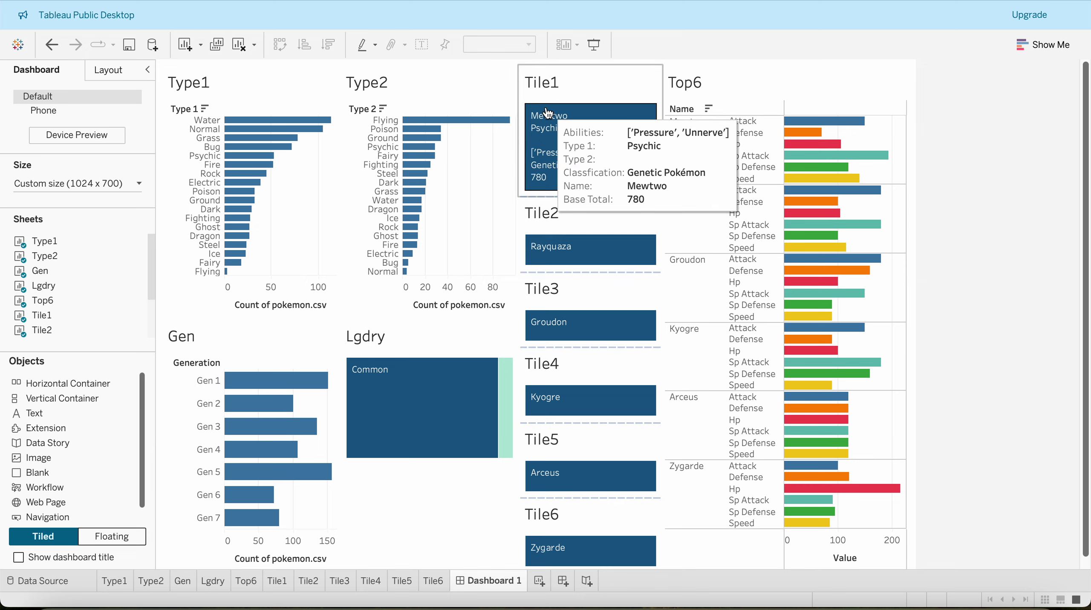
# Select the Water bar in the Type1 chart and use that chart as a dashboard filter
pyautogui.moveTo(611, 181)
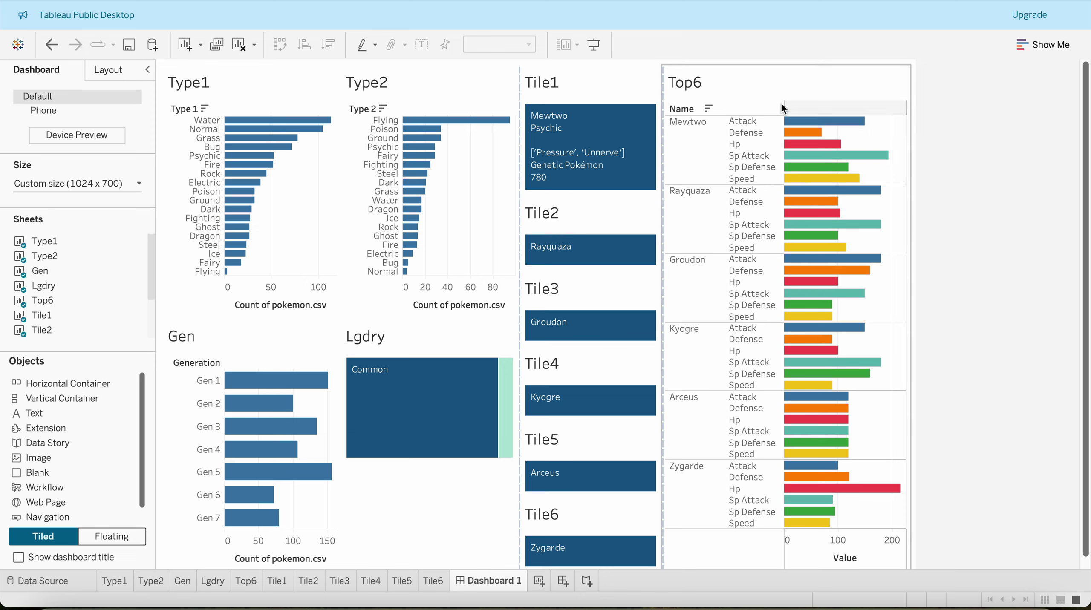
pyautogui.click(285, 125)
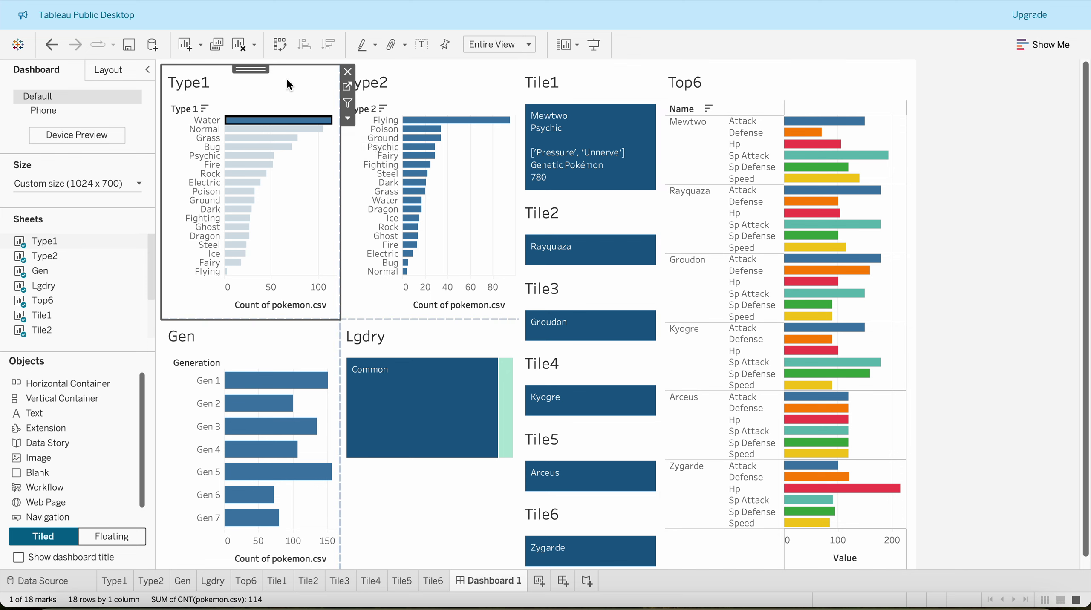
pyautogui.click(347, 120)
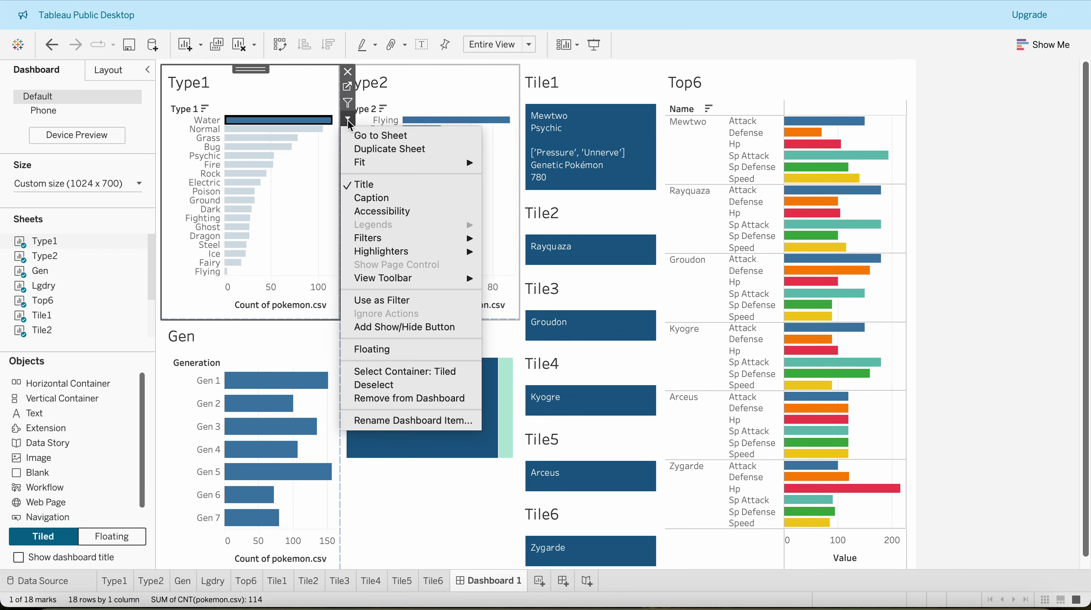
pyautogui.click(378, 304)
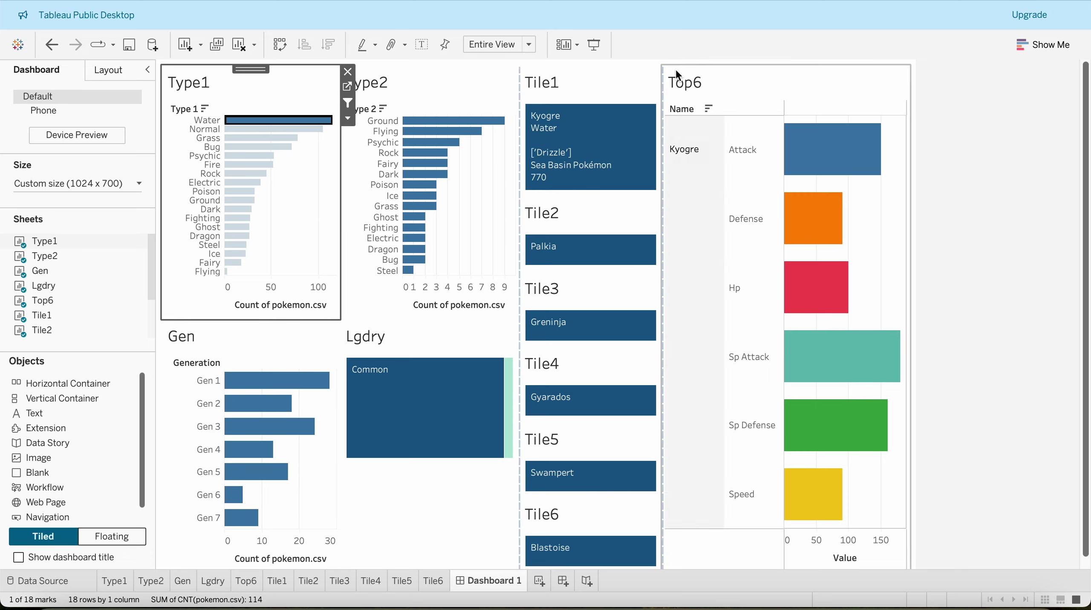
# Test the Type1 filter on the Top6 chart with the Normal and Bug bars, and clear the selection
pyautogui.click(834, 75)
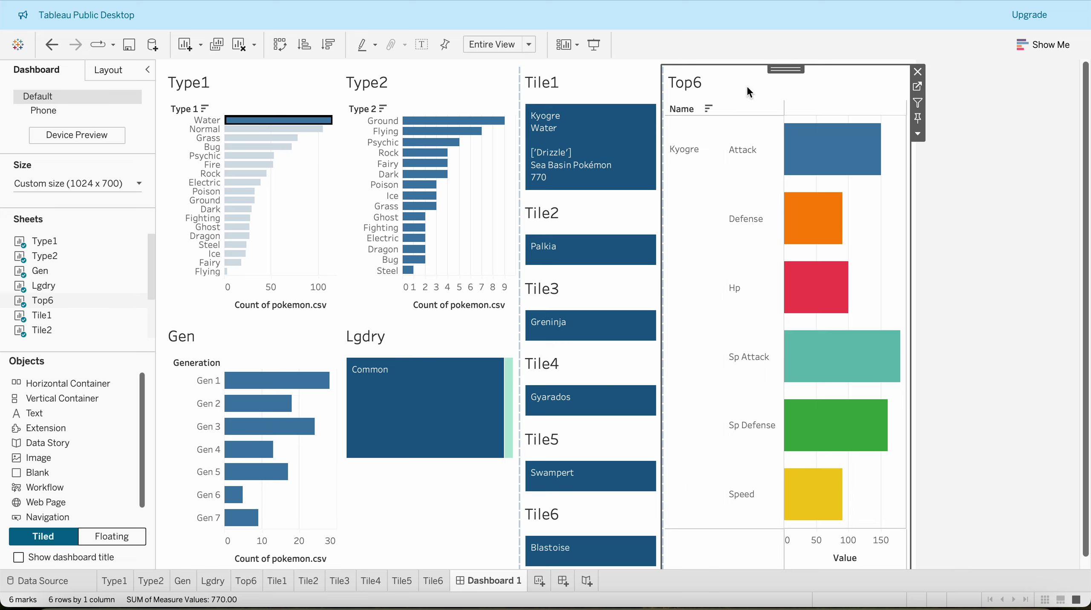
pyautogui.click(272, 131)
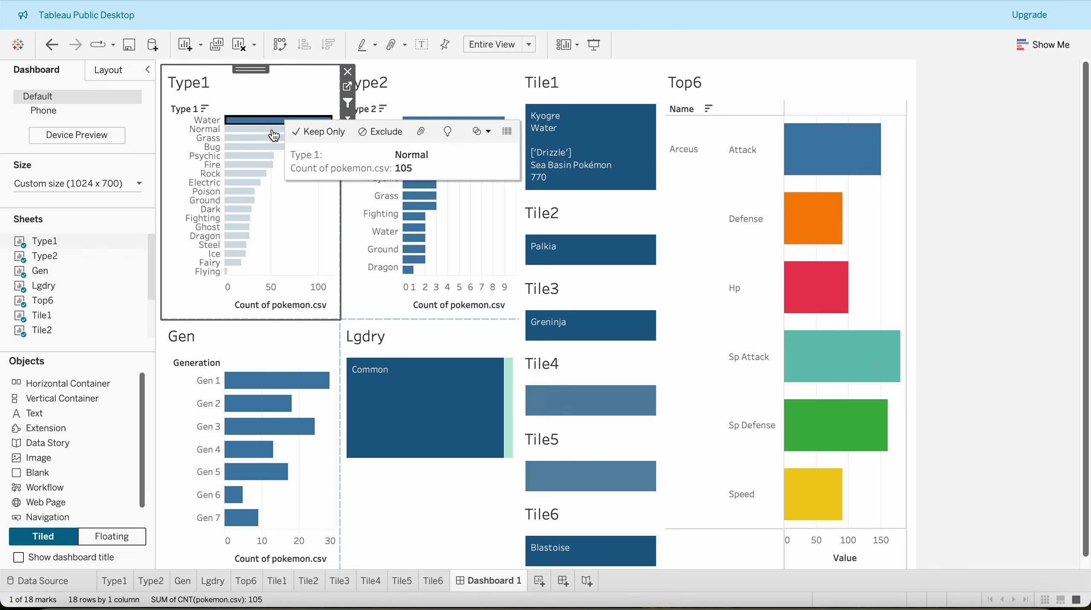
pyautogui.click(239, 146)
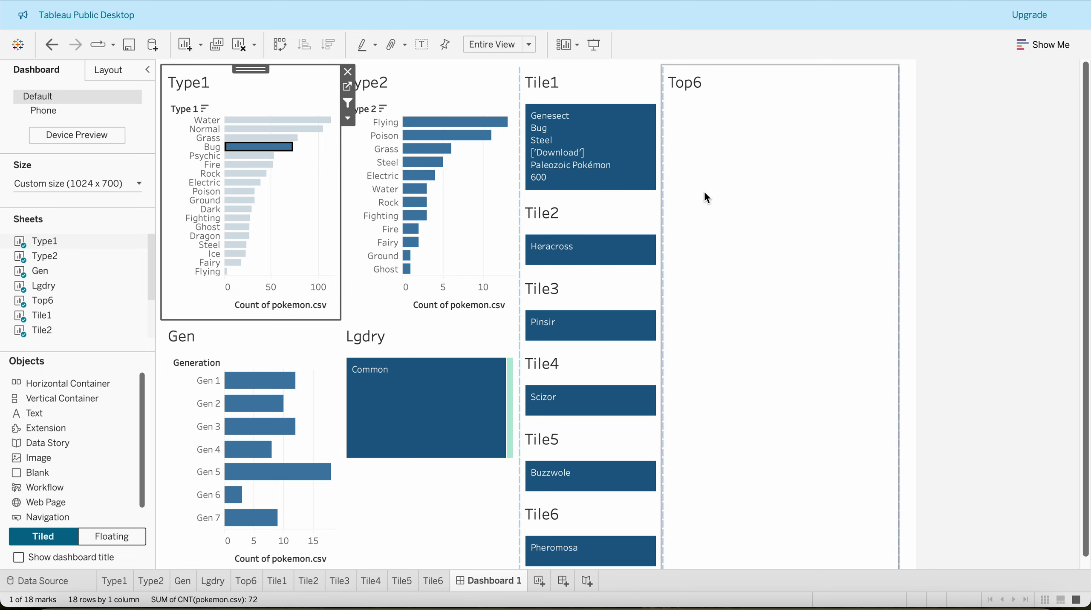
pyautogui.click(728, 124)
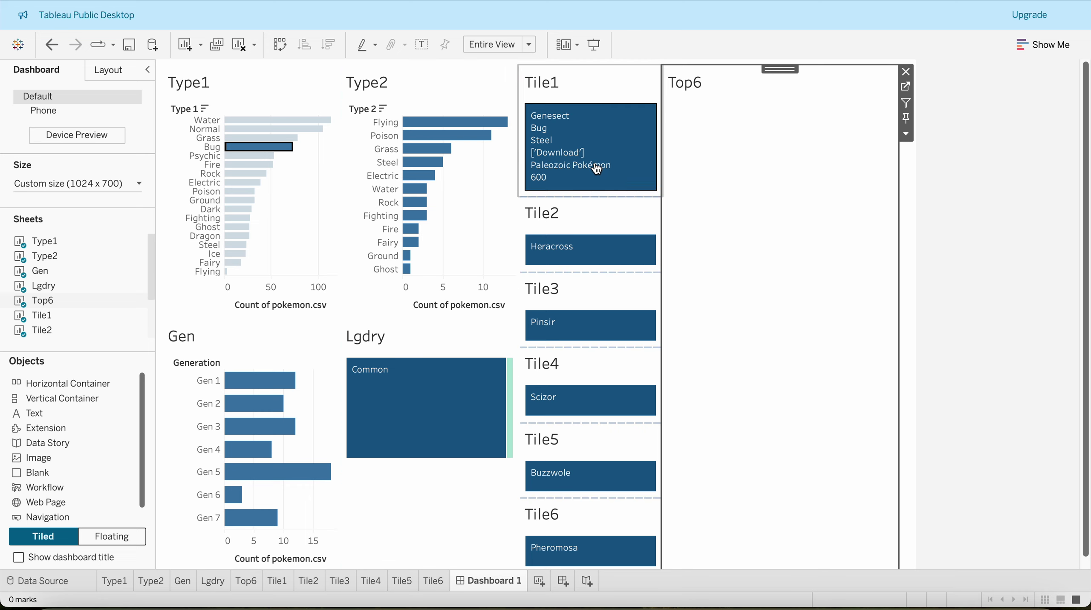
pyautogui.moveTo(650, 124)
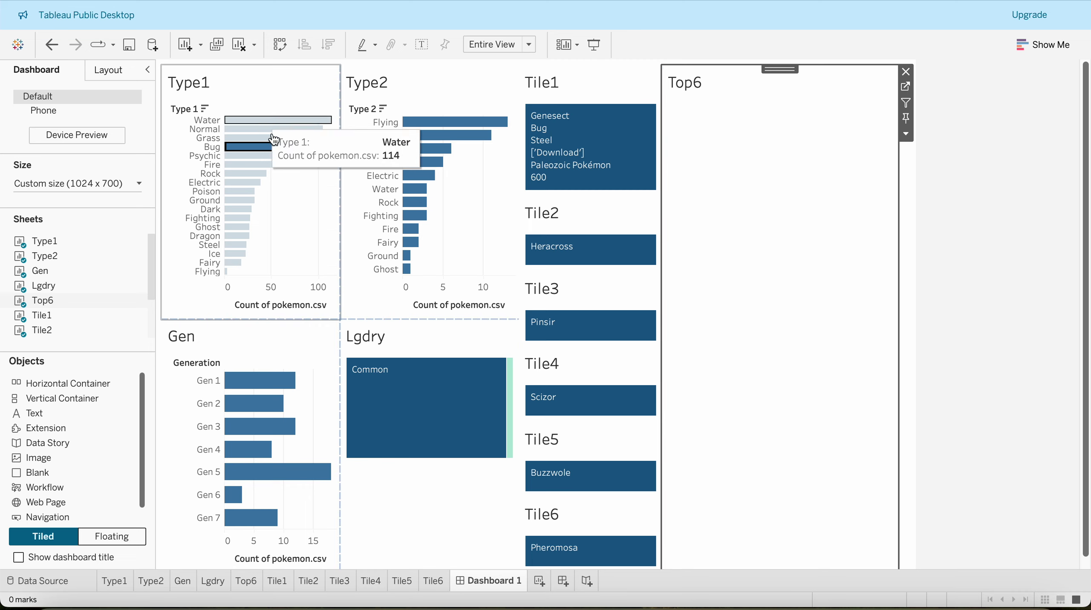
pyautogui.click(259, 145)
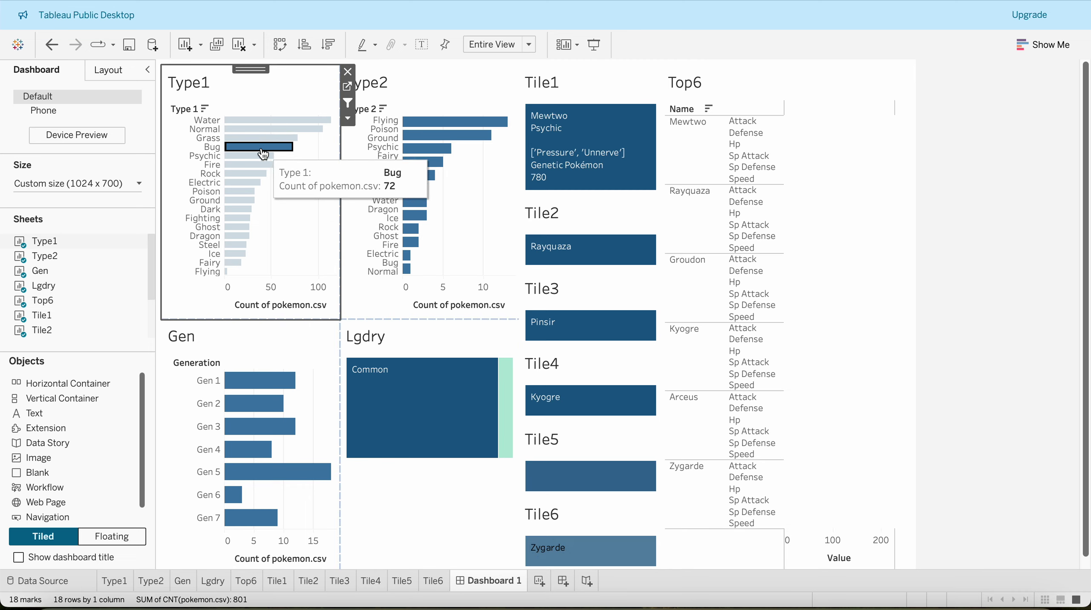
# Select the Flying bar in the Type2 chart, use that chart as a dashboard filter, and clear the bar selection
pyautogui.click(439, 121)
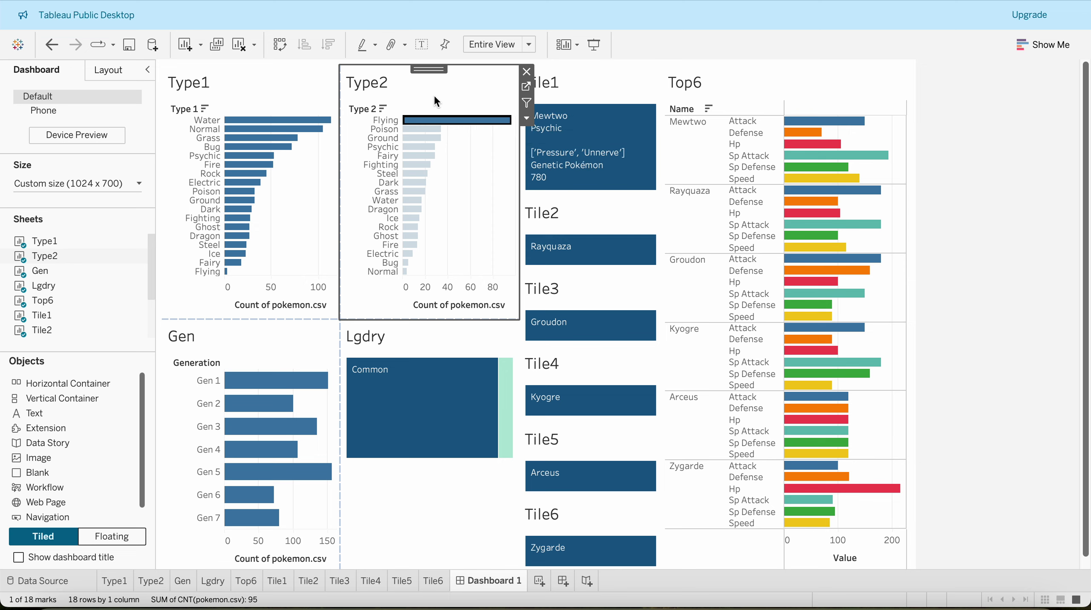
pyautogui.click(293, 95)
pyautogui.click(348, 118)
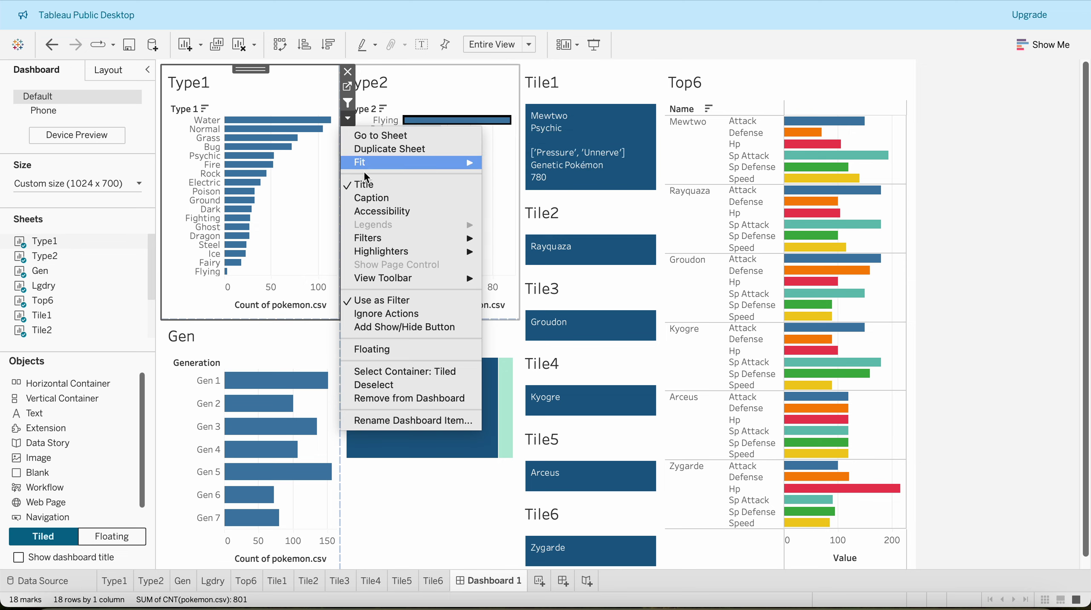
pyautogui.click(451, 79)
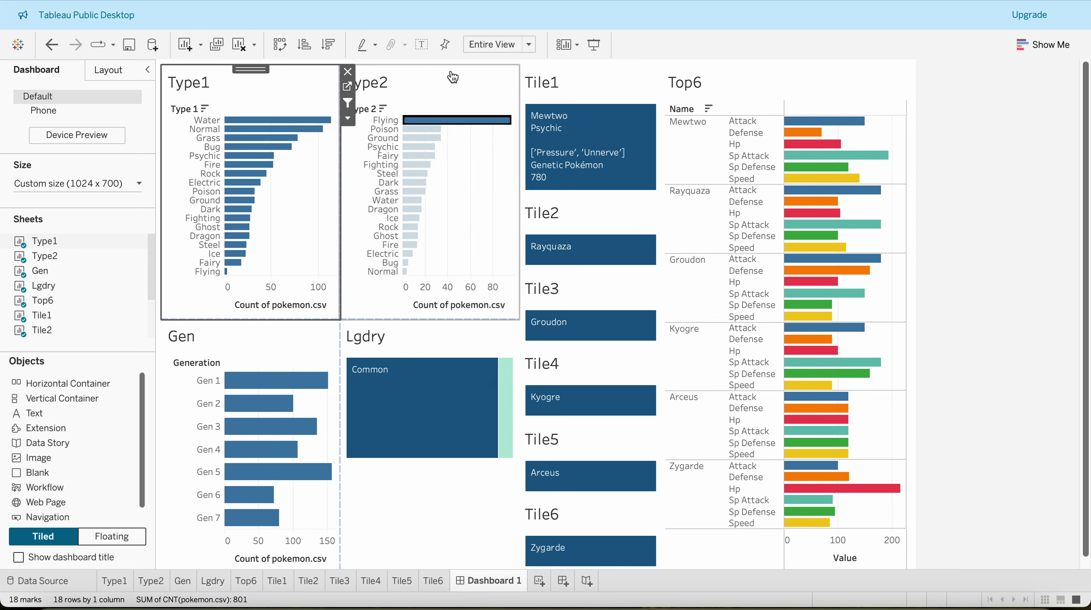
pyautogui.click(503, 80)
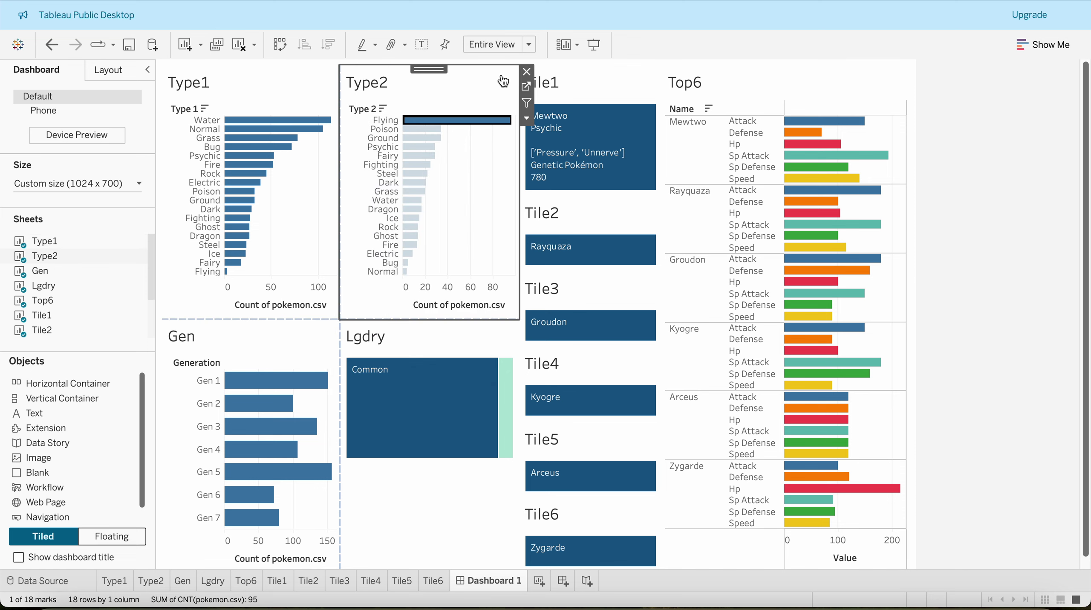
pyautogui.click(527, 103)
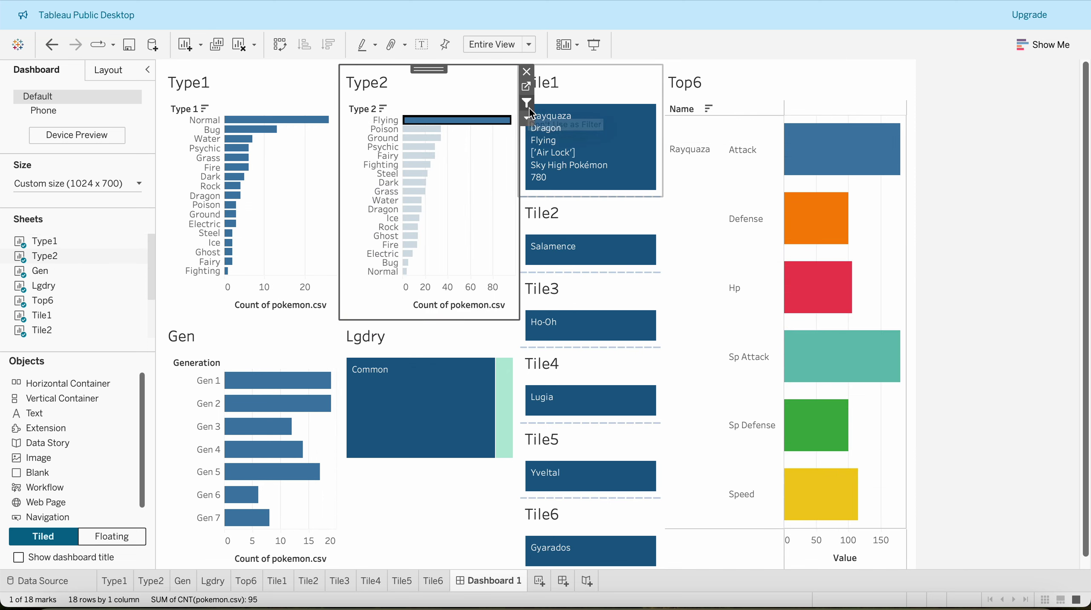
pyautogui.click(473, 123)
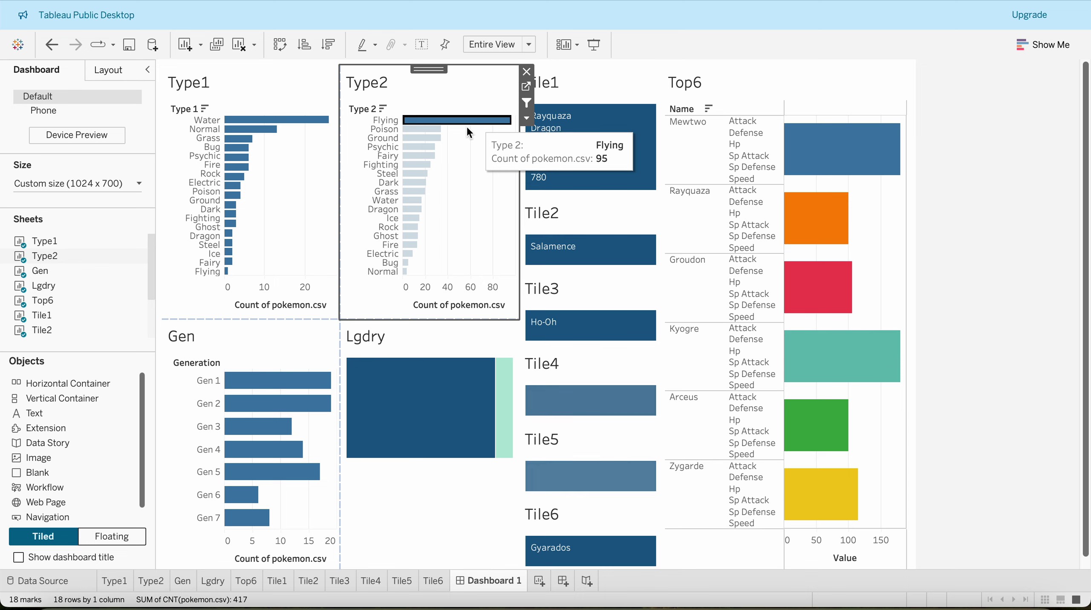
# Use the Gen and Lgdry charts as dashboard filters too
pyautogui.click(260, 334)
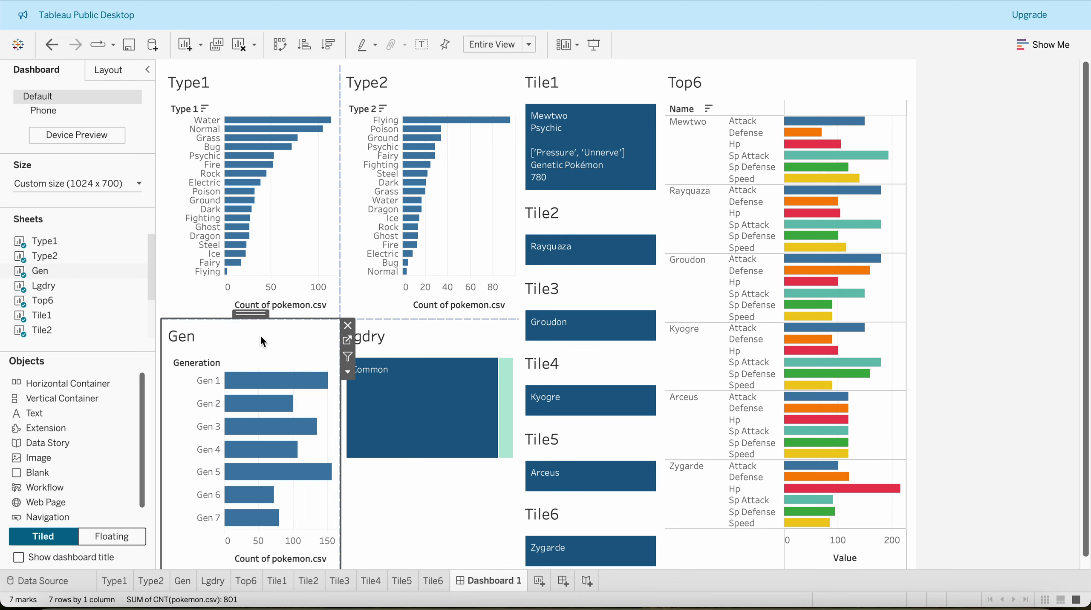
pyautogui.click(423, 325)
pyautogui.click(530, 359)
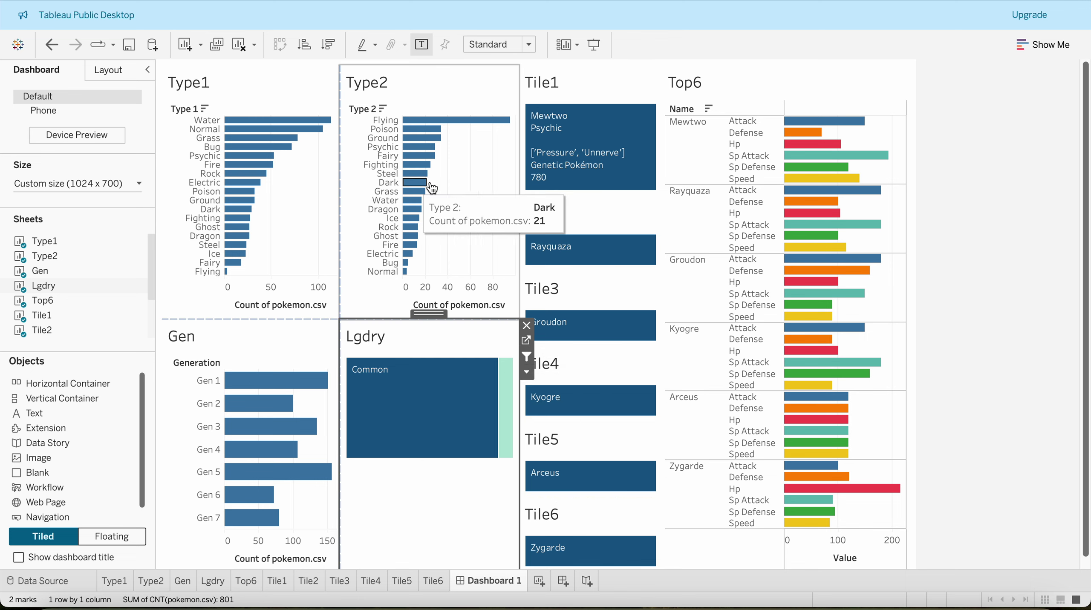
# Inspect the action filters on the Top6 worksheet and return to Dashboard 1
pyautogui.click(808, 87)
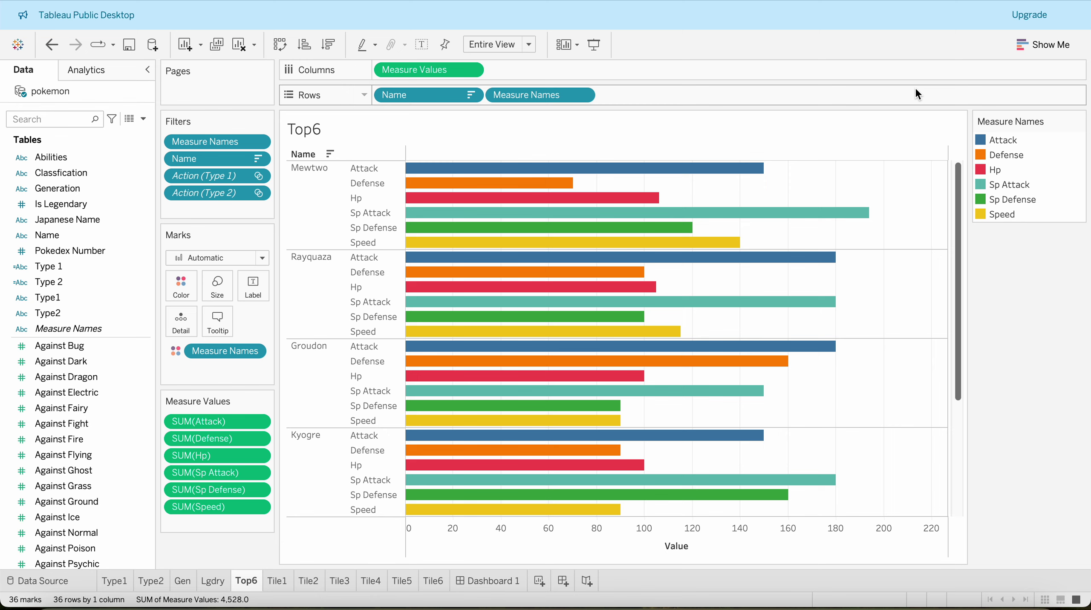
pyautogui.click(916, 90)
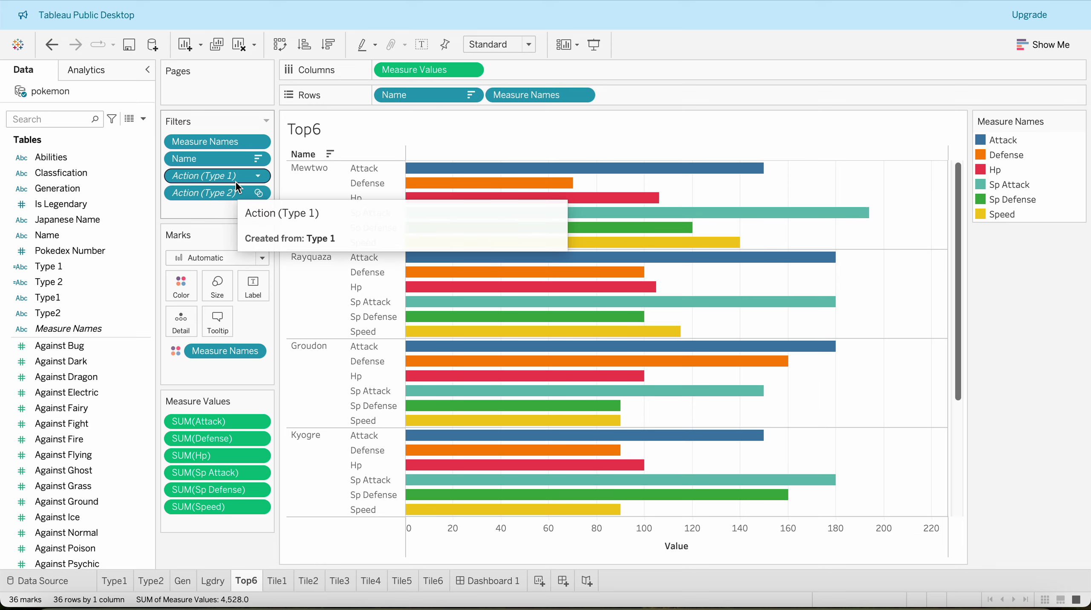
pyautogui.click(470, 581)
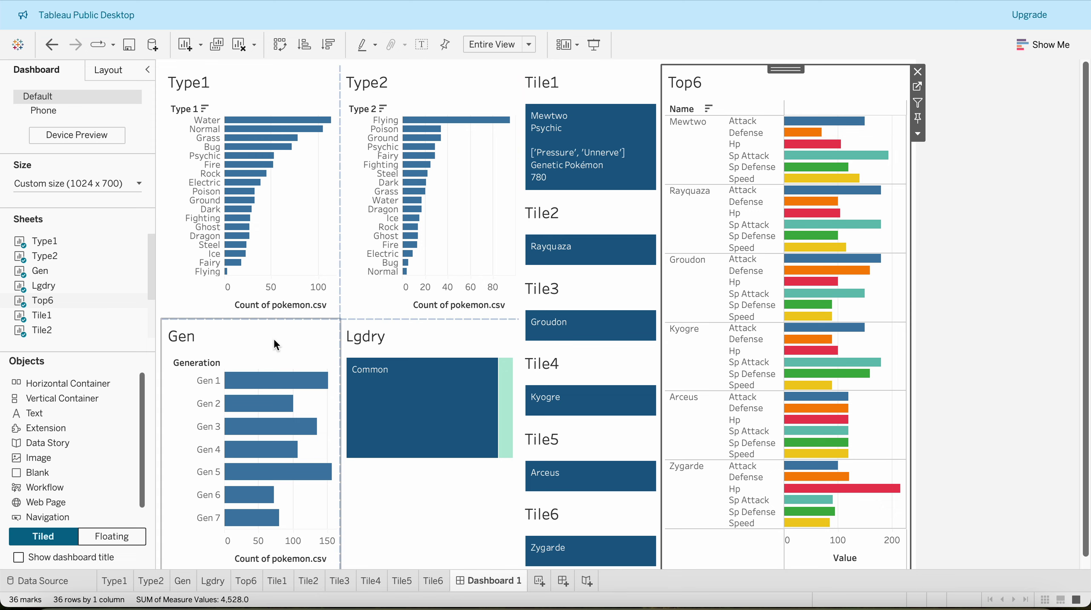
# Filter the dashboard by Gen 1, clear the selection, and check the Top6 worksheet's filters before returning to Dashboard 1
pyautogui.click(253, 380)
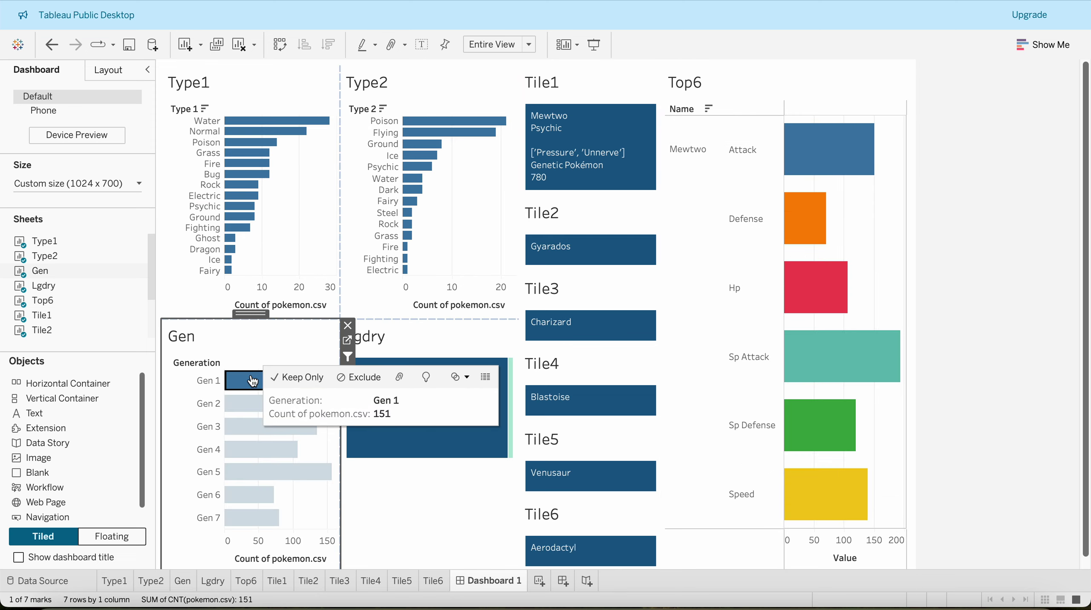
pyautogui.click(253, 380)
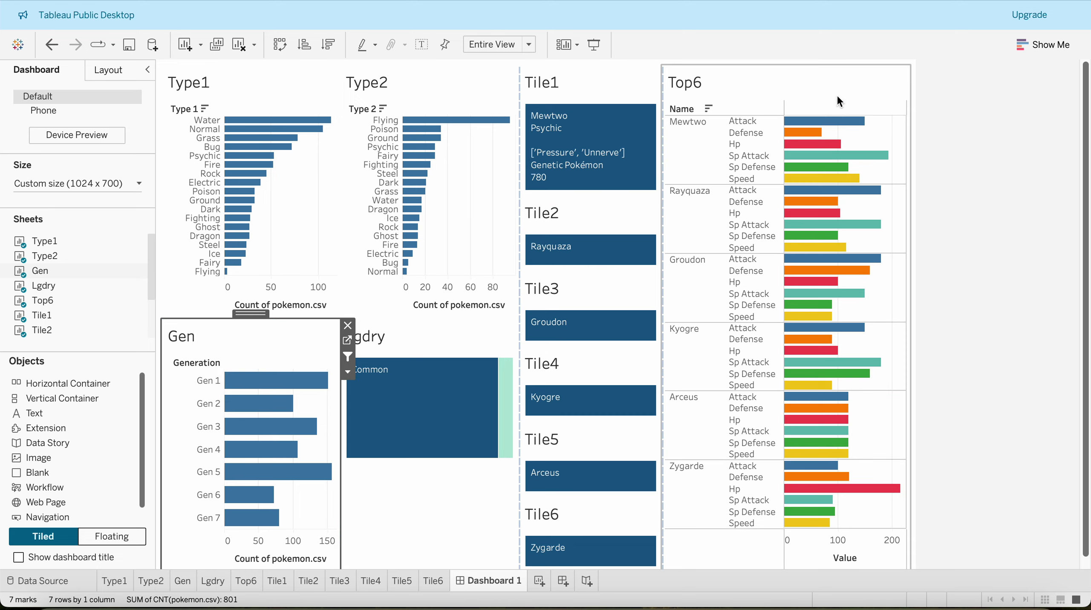
pyautogui.click(844, 72)
pyautogui.click(918, 87)
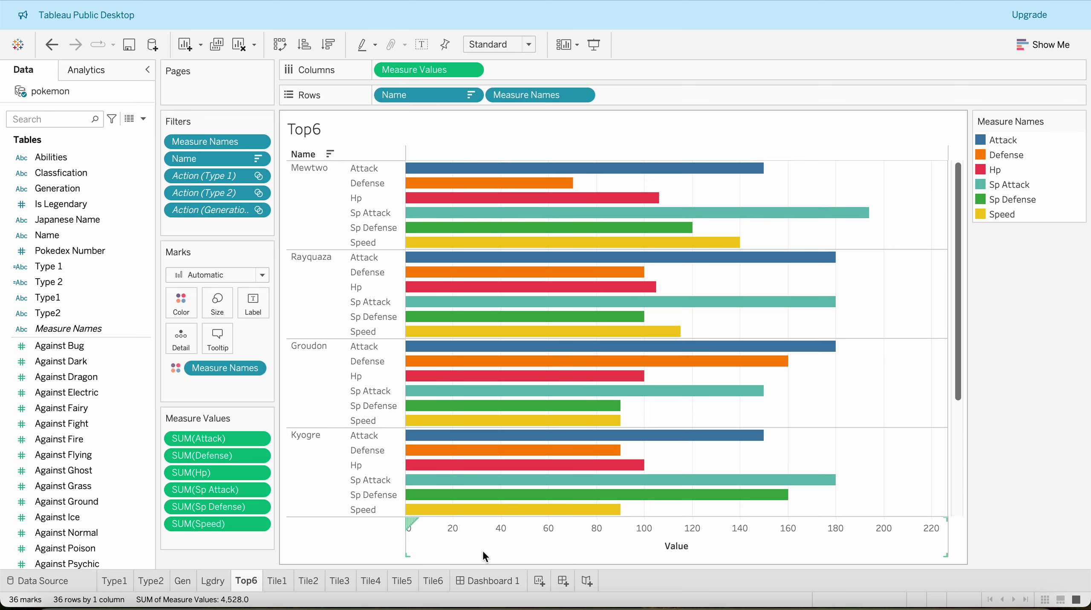
pyautogui.click(477, 581)
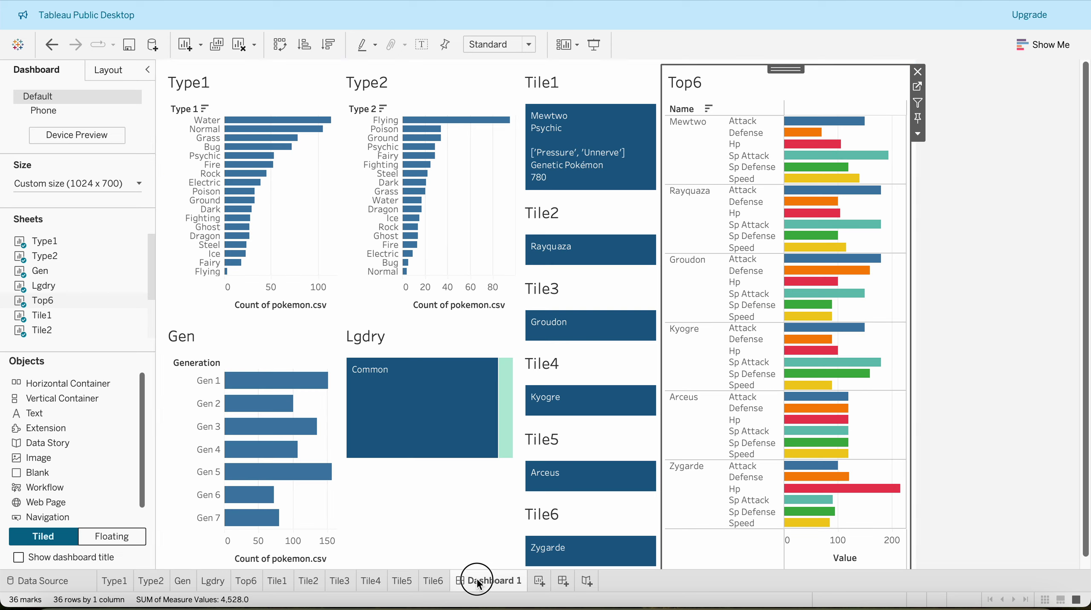
# Filter the dashboard by the Common tile in Lgdry and open the Top6 worksheet
pyautogui.click(429, 335)
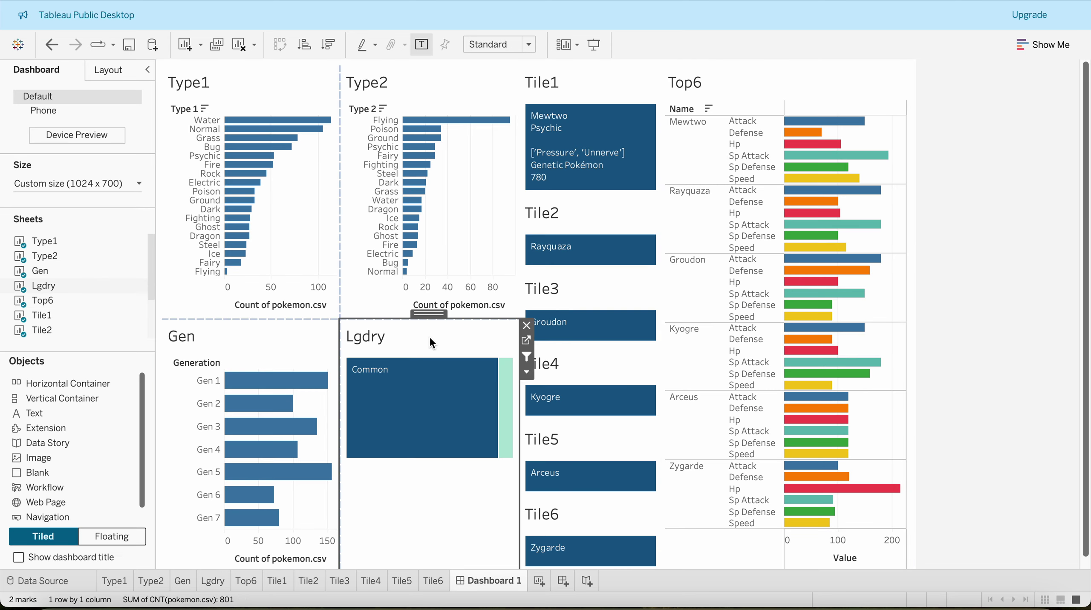
pyautogui.click(435, 428)
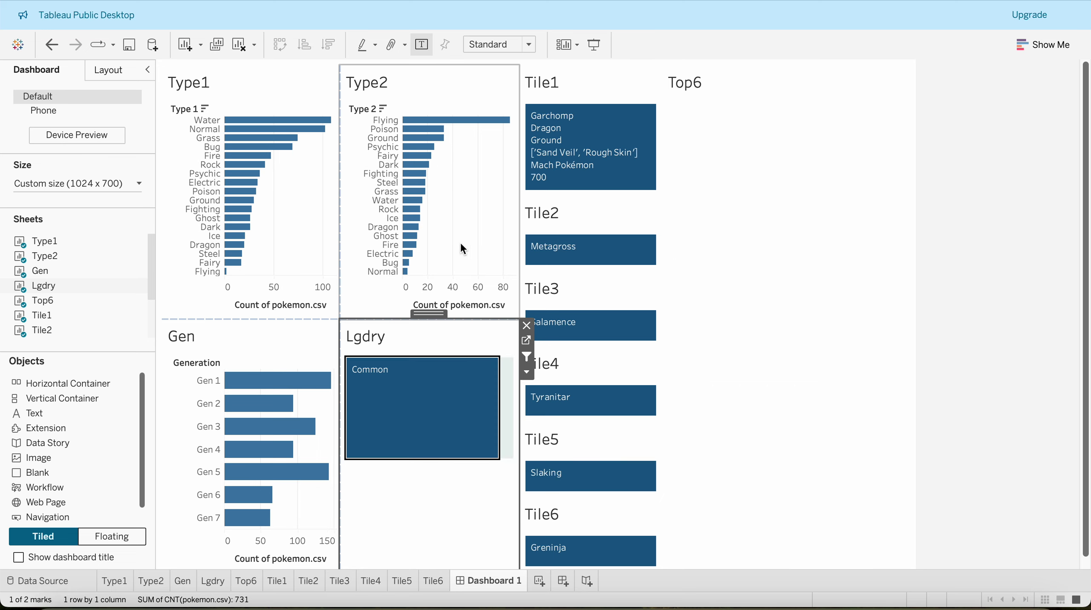
pyautogui.click(735, 137)
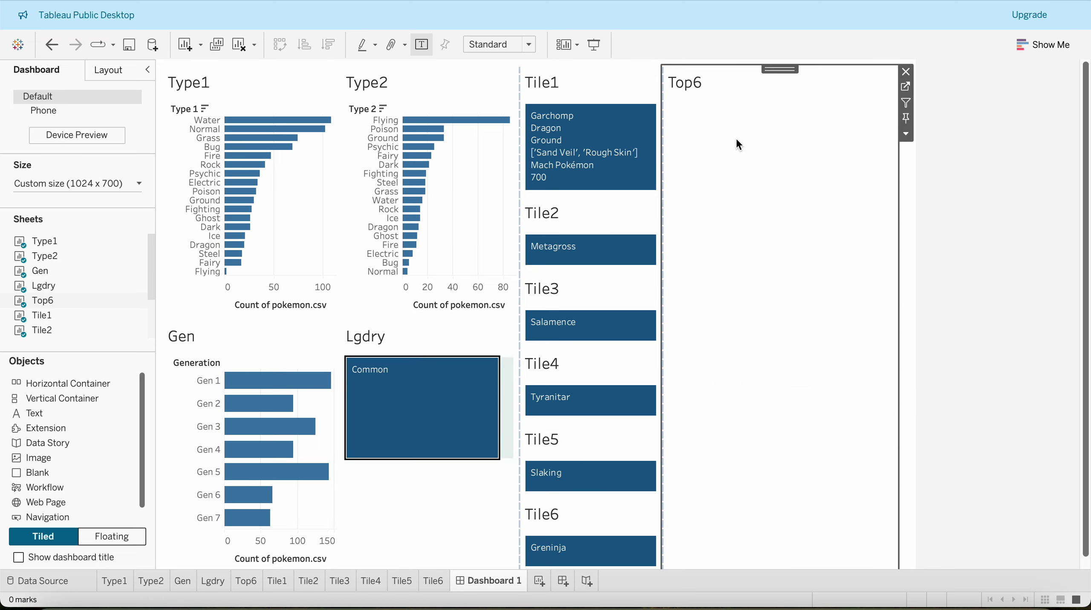
pyautogui.click(905, 87)
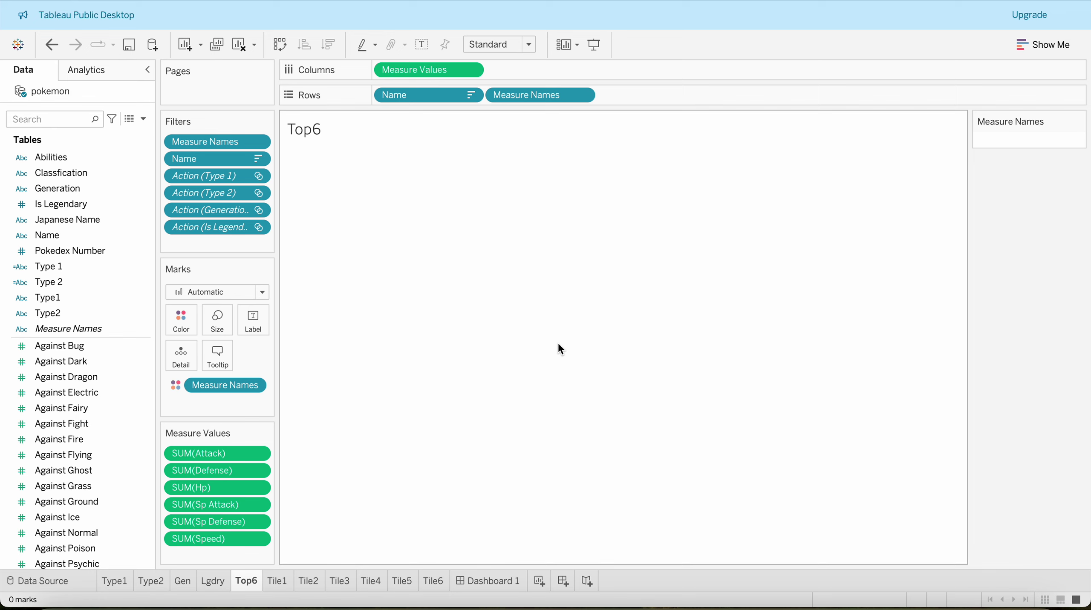
# Add the Type 1, Type 2, Generation and Is Legendary action filters of the Top6 worksheet to context
pyautogui.click(259, 177)
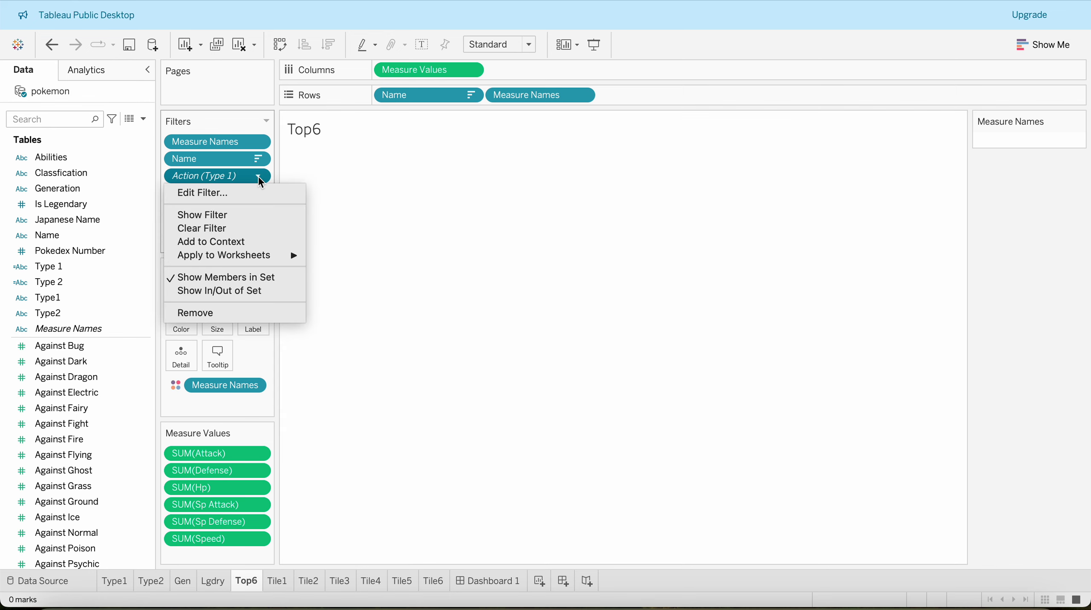
pyautogui.click(232, 242)
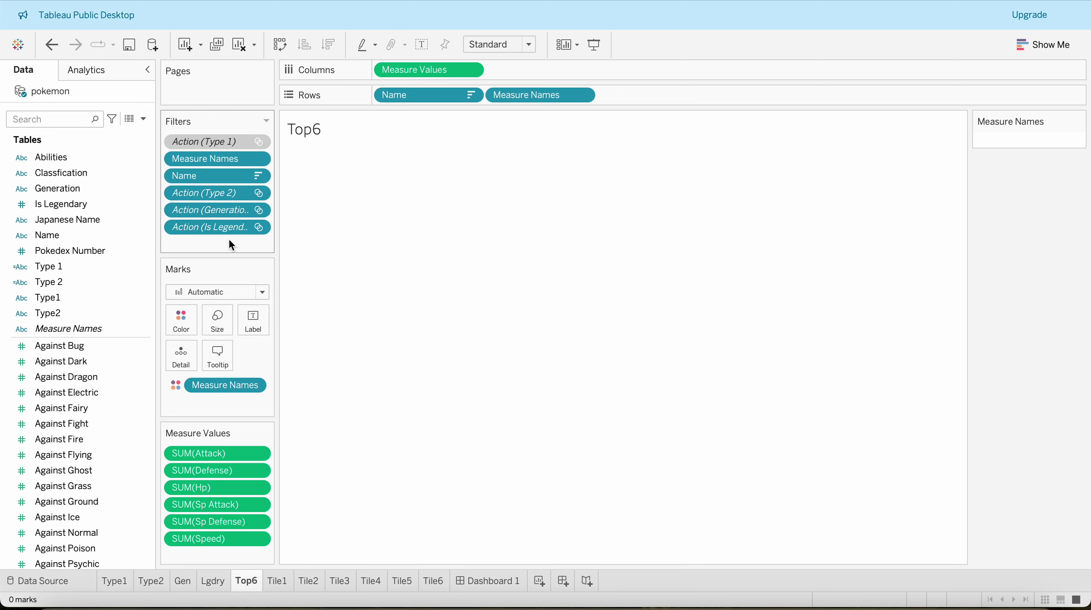
pyautogui.click(259, 197)
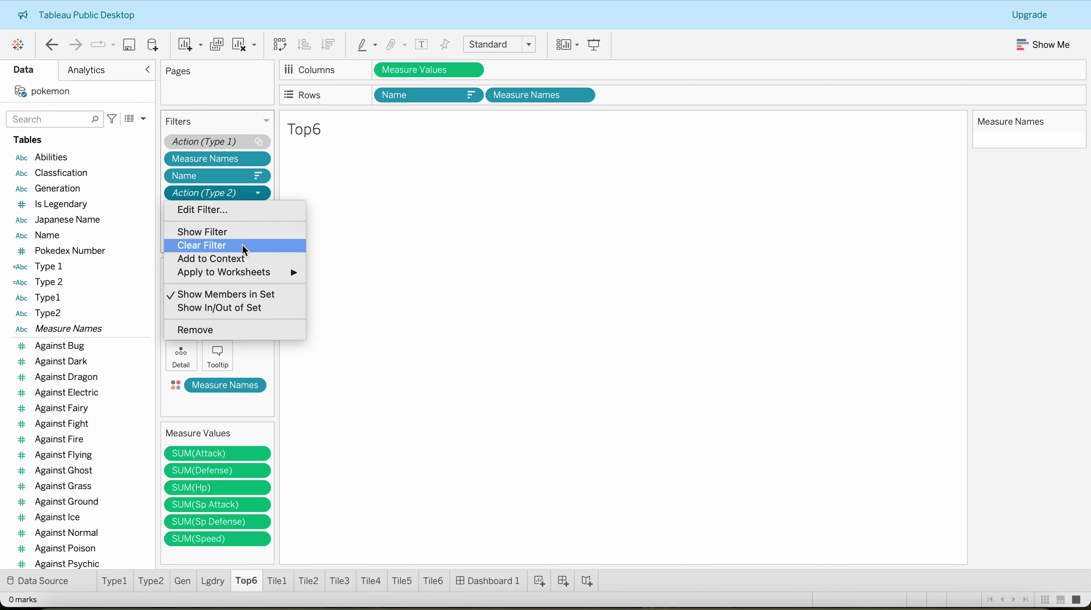
pyautogui.click(236, 256)
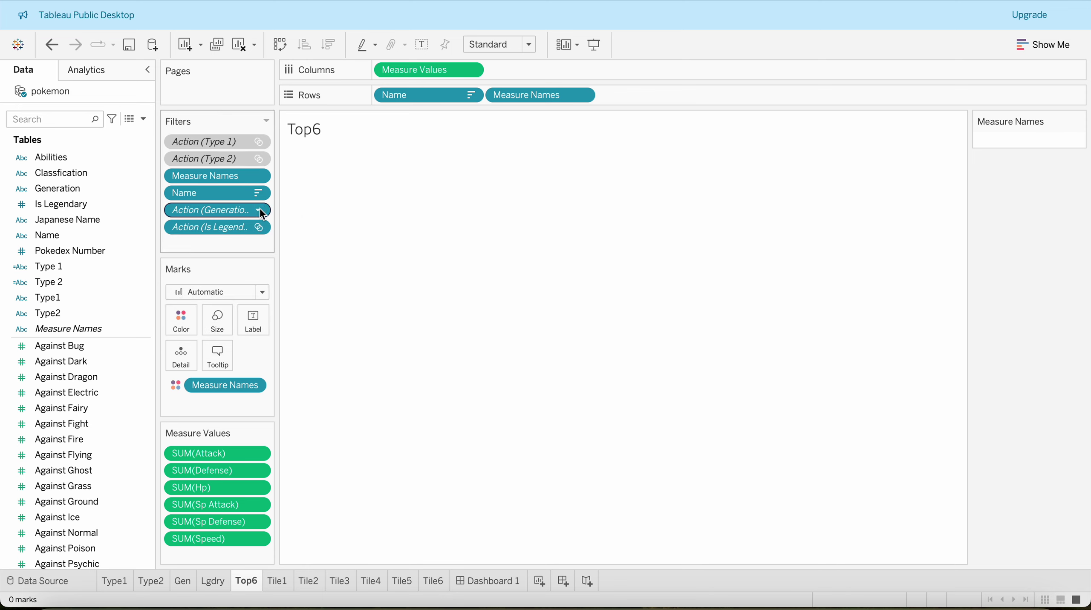
pyautogui.click(258, 210)
pyautogui.click(238, 277)
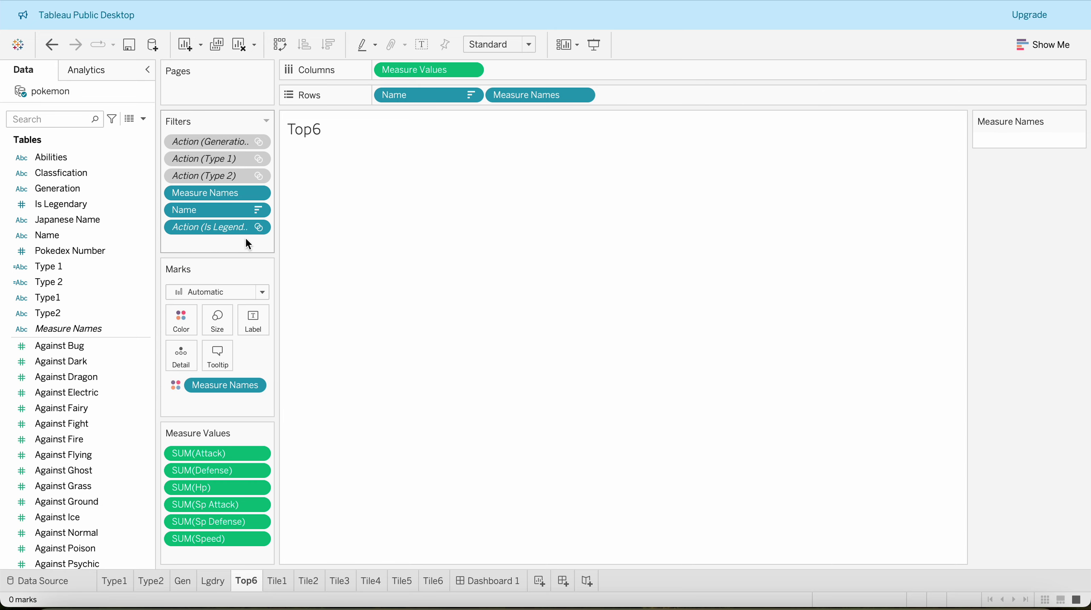
pyautogui.click(258, 227)
pyautogui.click(232, 293)
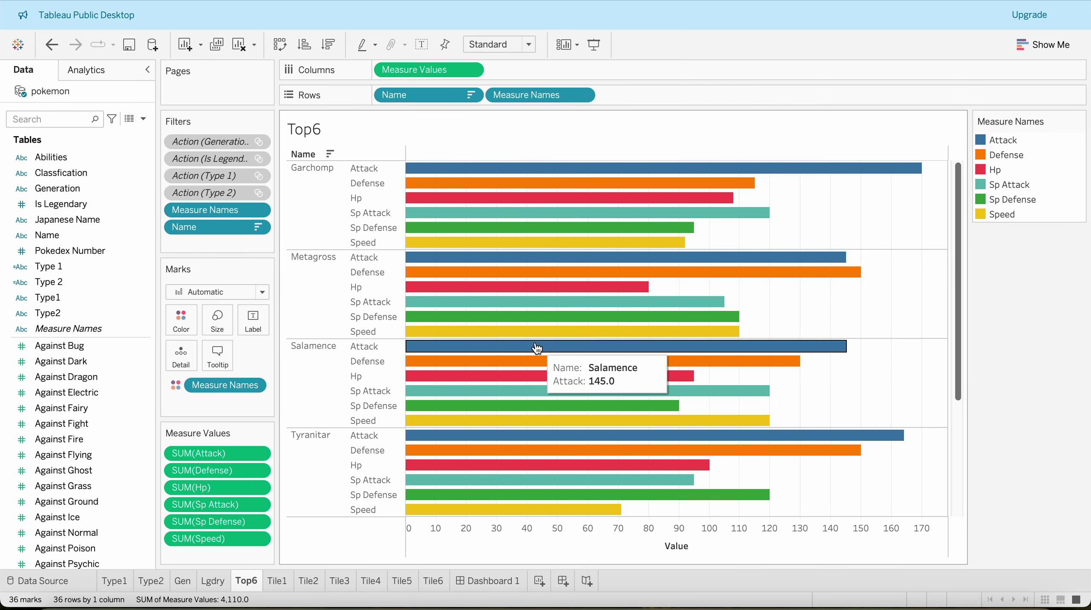
# Return to Dashboard 1 and clear the Common selection in the Lgdry chart
pyautogui.click(486, 591)
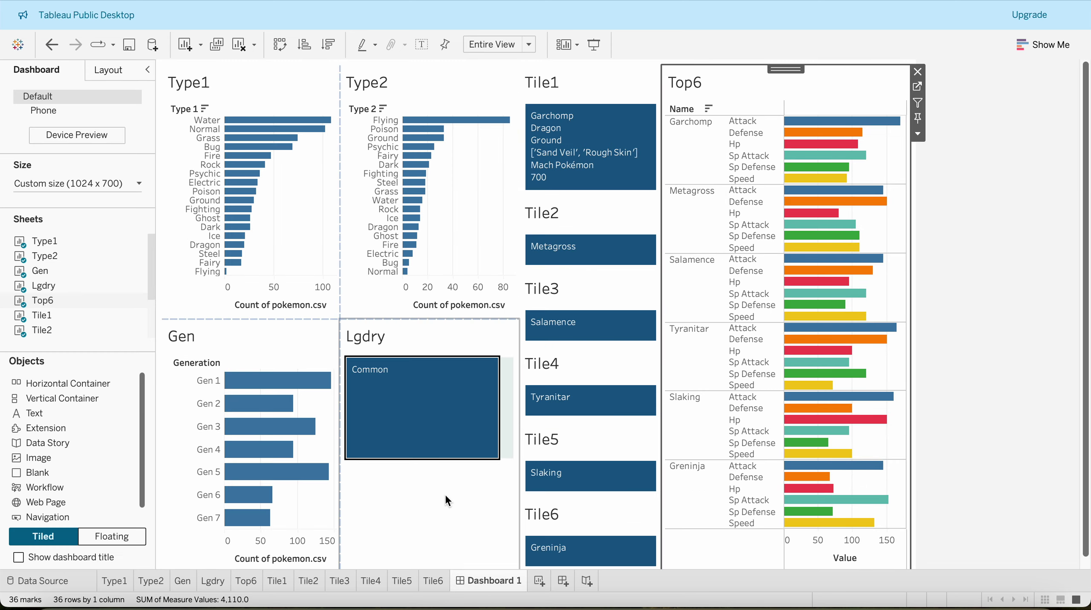
pyautogui.click(457, 422)
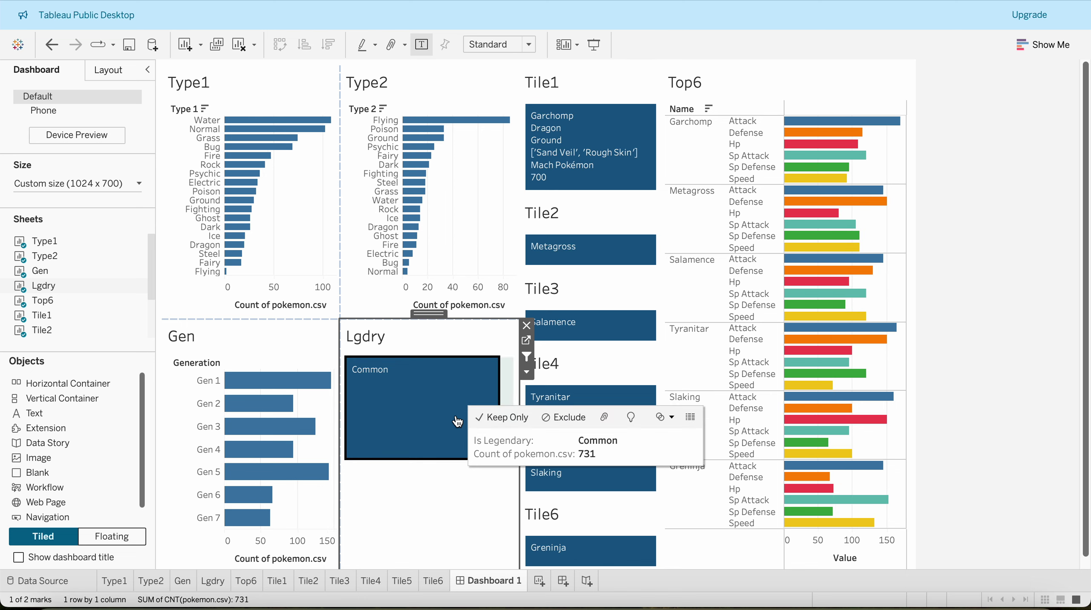
pyautogui.click(444, 420)
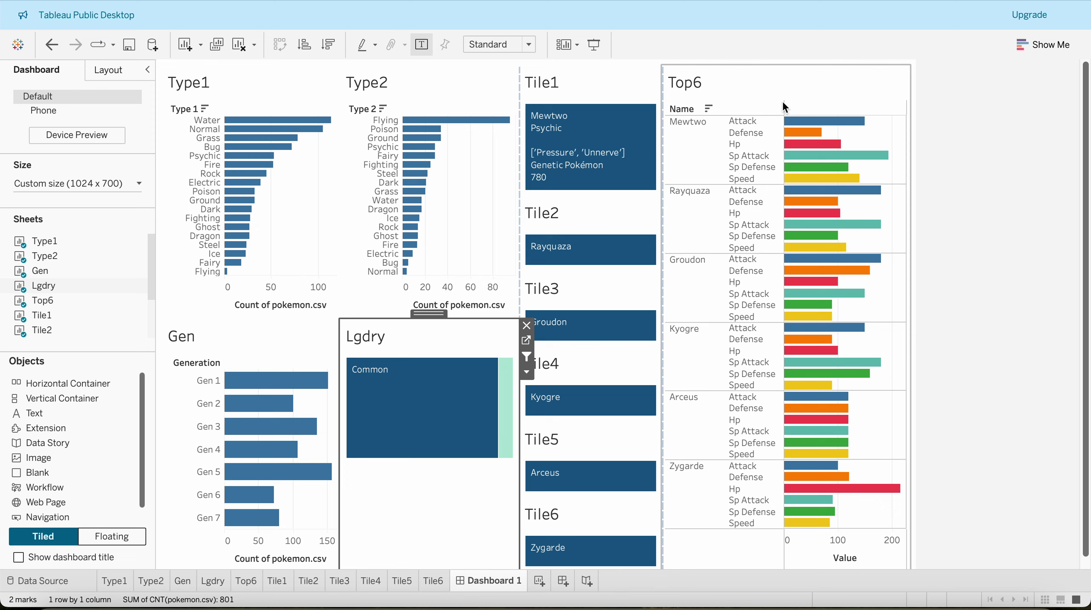
# Open the Tile3 worksheet from the dashboard, inspect its Pkmn_RankUnique filter values without changing them, and return to Dashboard 1
pyautogui.click(611, 113)
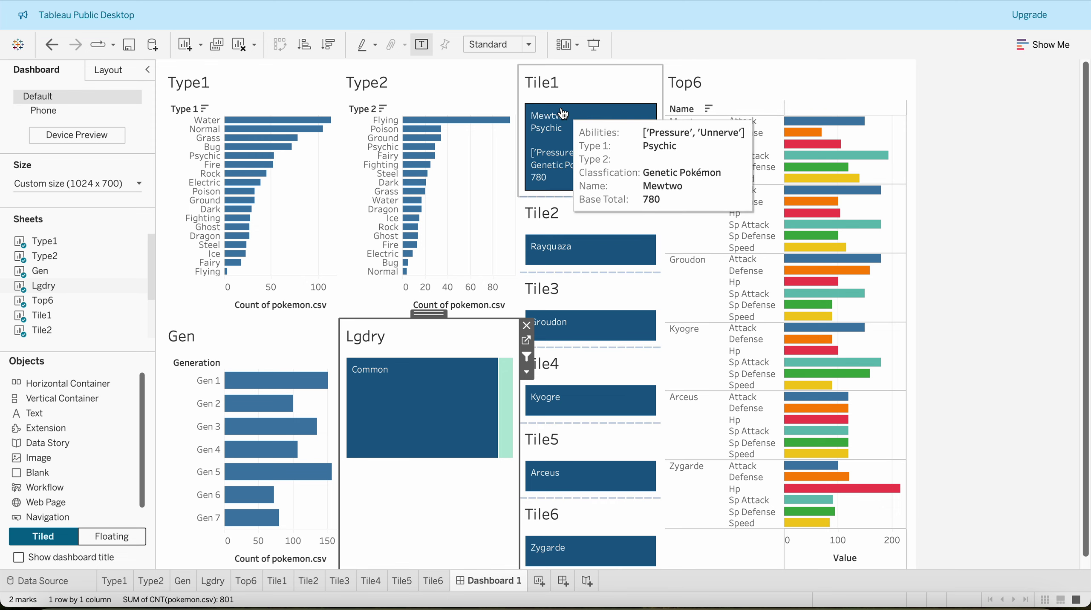
pyautogui.click(684, 90)
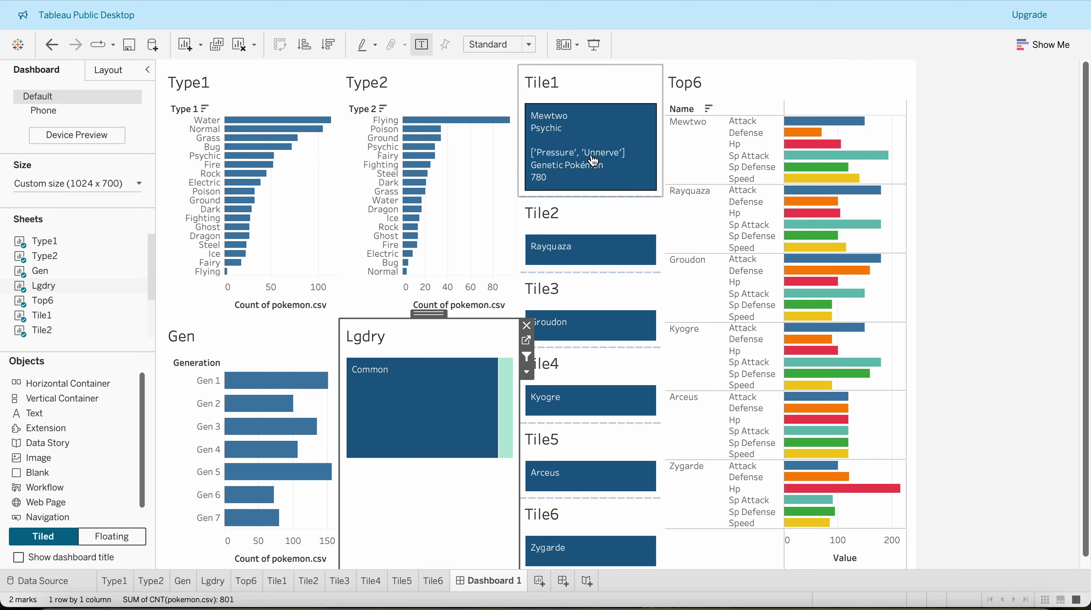
pyautogui.click(587, 294)
pyautogui.click(585, 289)
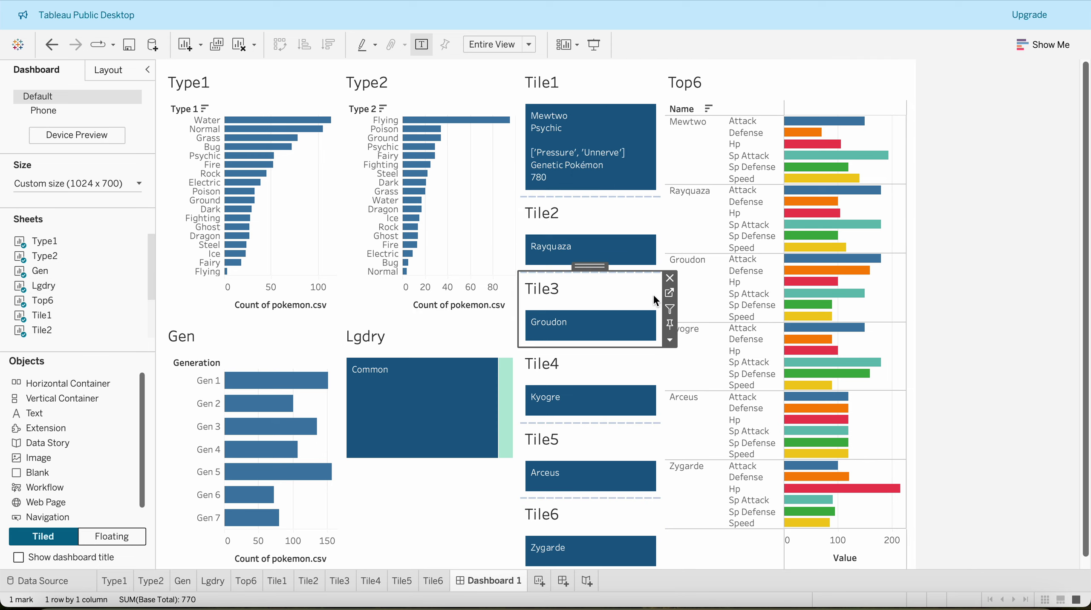
pyautogui.click(669, 293)
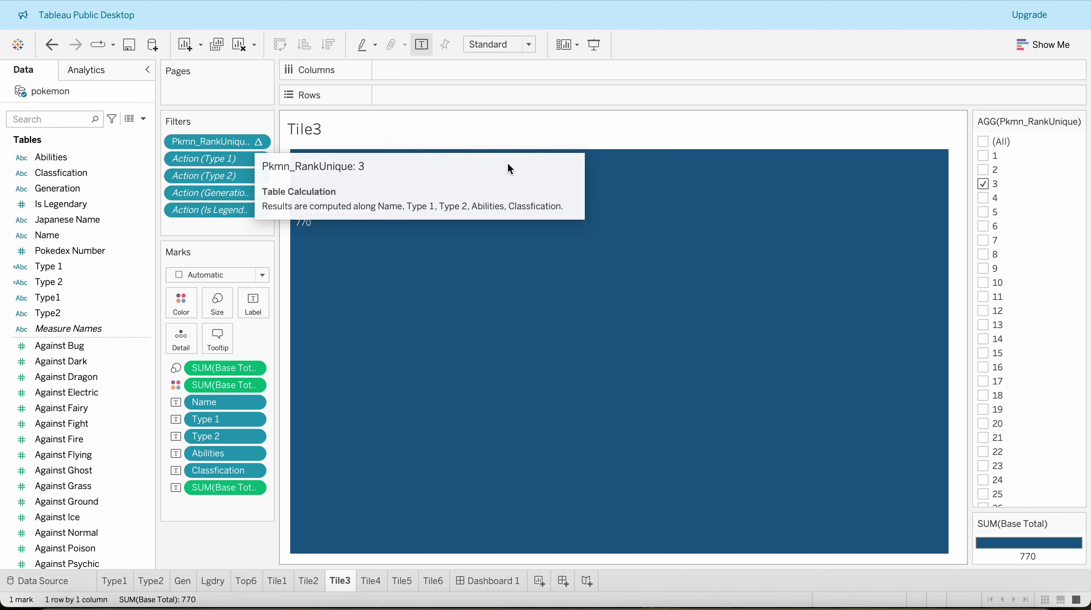
pyautogui.moveTo(507, 236)
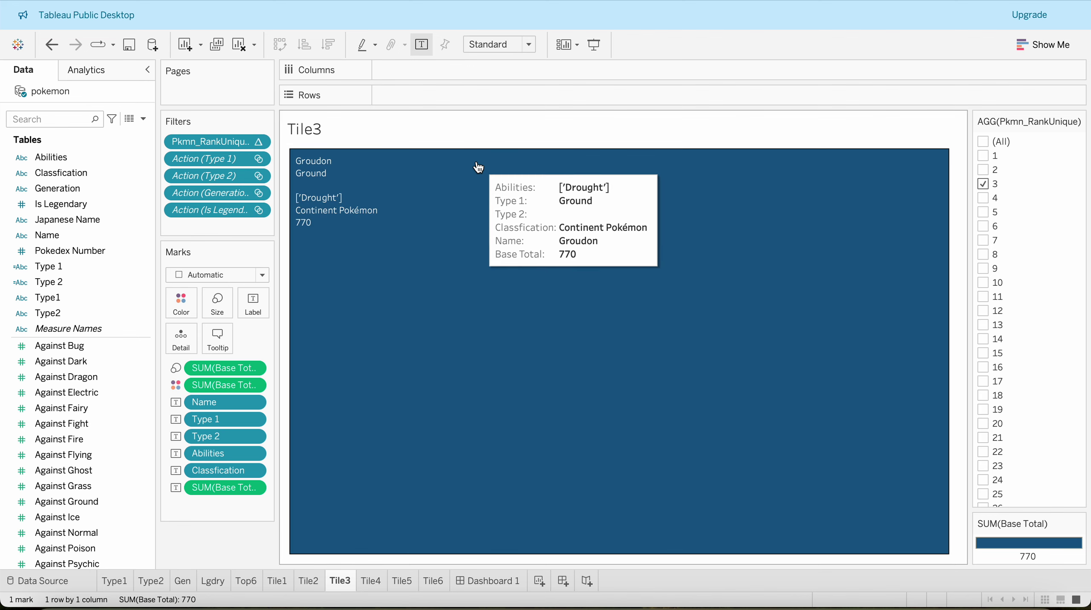
pyautogui.click(258, 144)
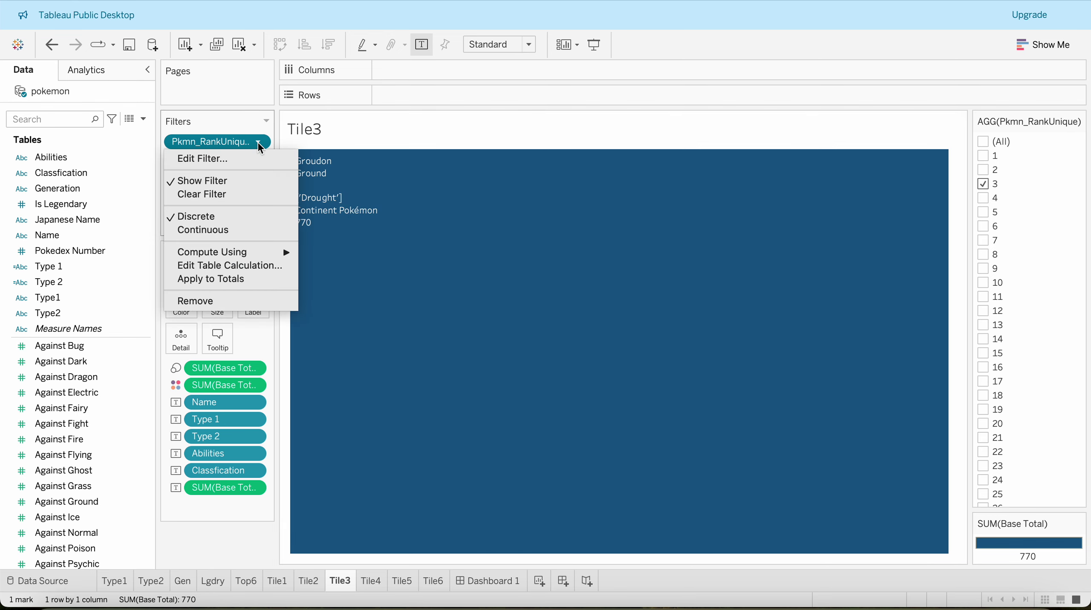
pyautogui.click(228, 166)
pyautogui.scroll(-10, 479, 256)
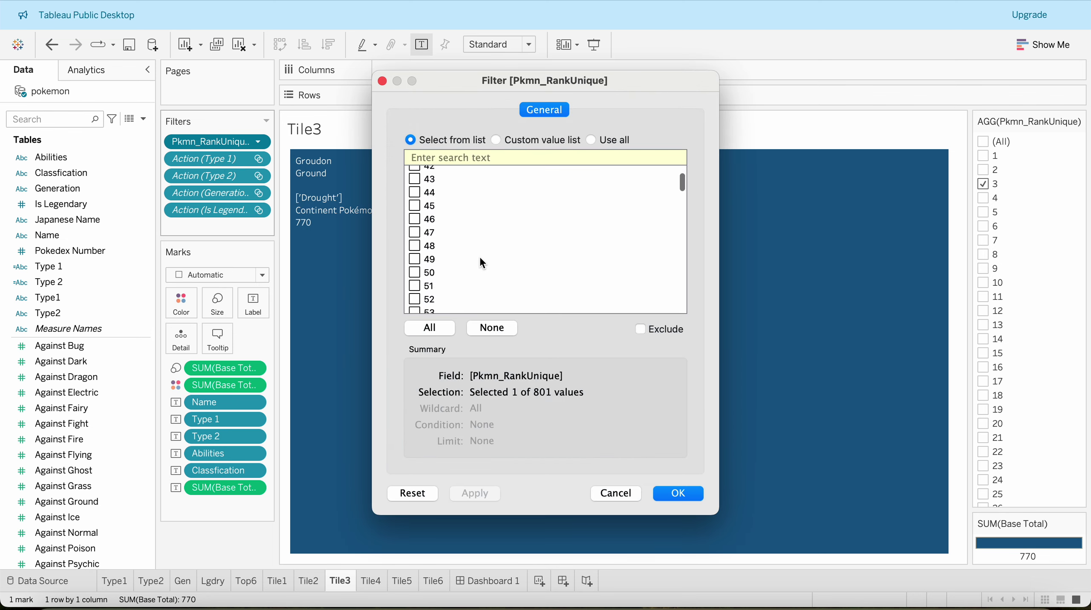
pyautogui.scroll(10, 482, 262)
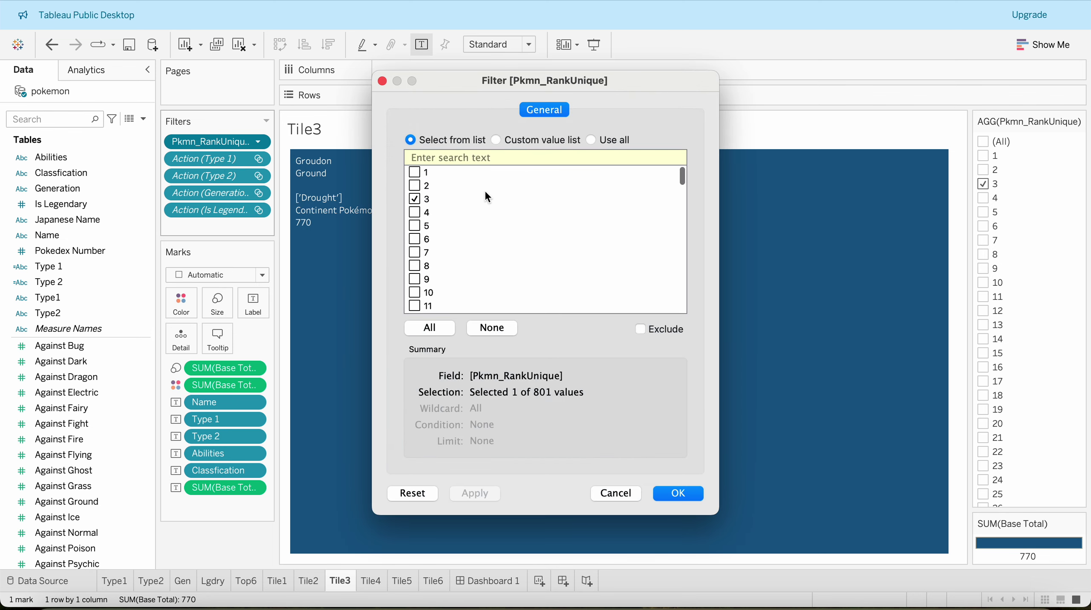
pyautogui.click(617, 493)
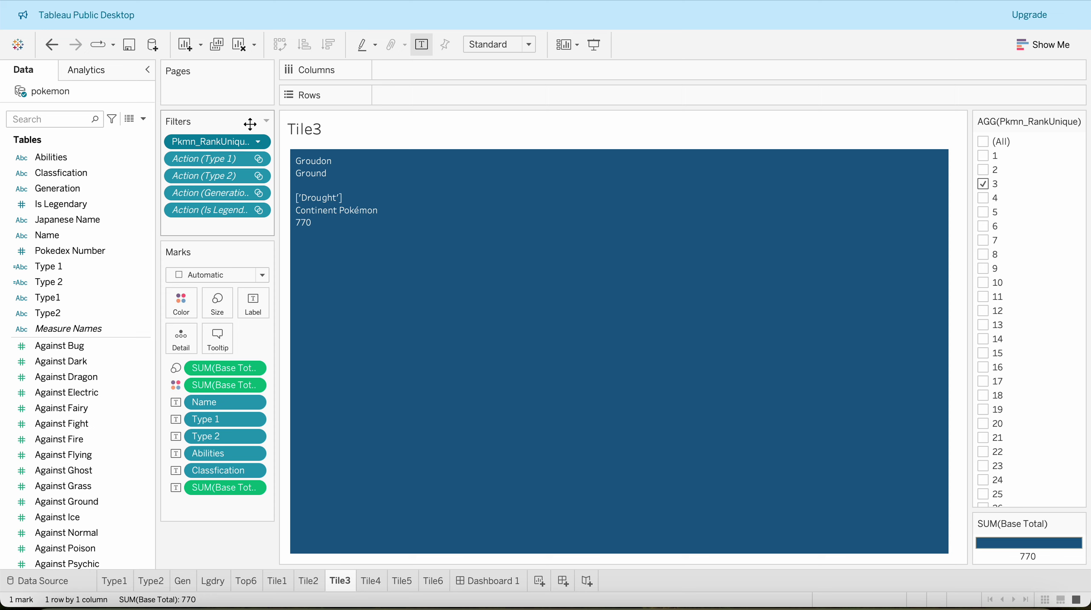
pyautogui.moveTo(223, 141)
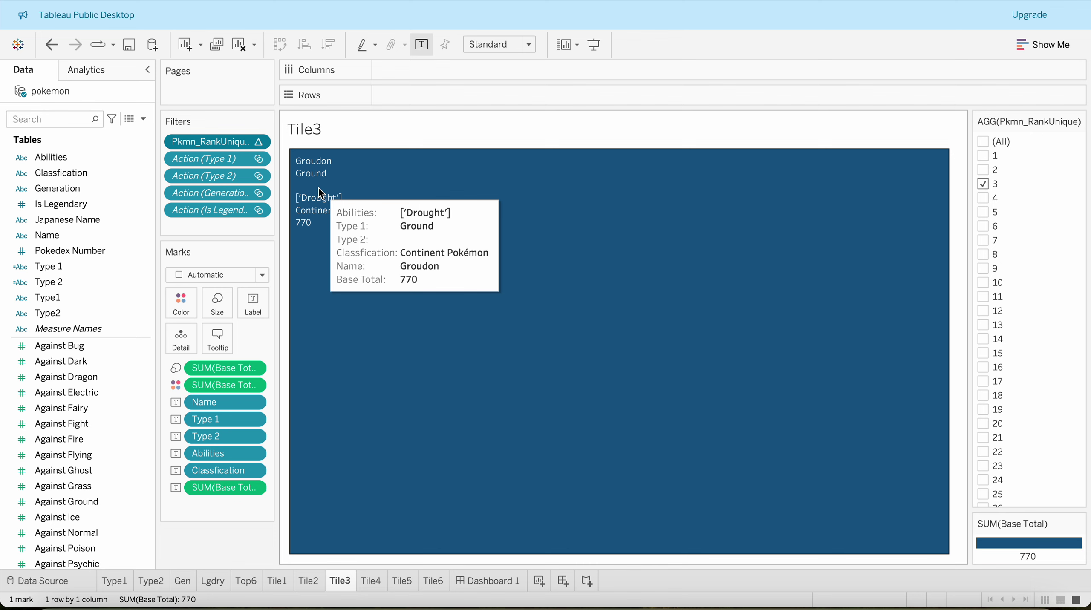
pyautogui.click(477, 588)
pyautogui.moveTo(566, 244)
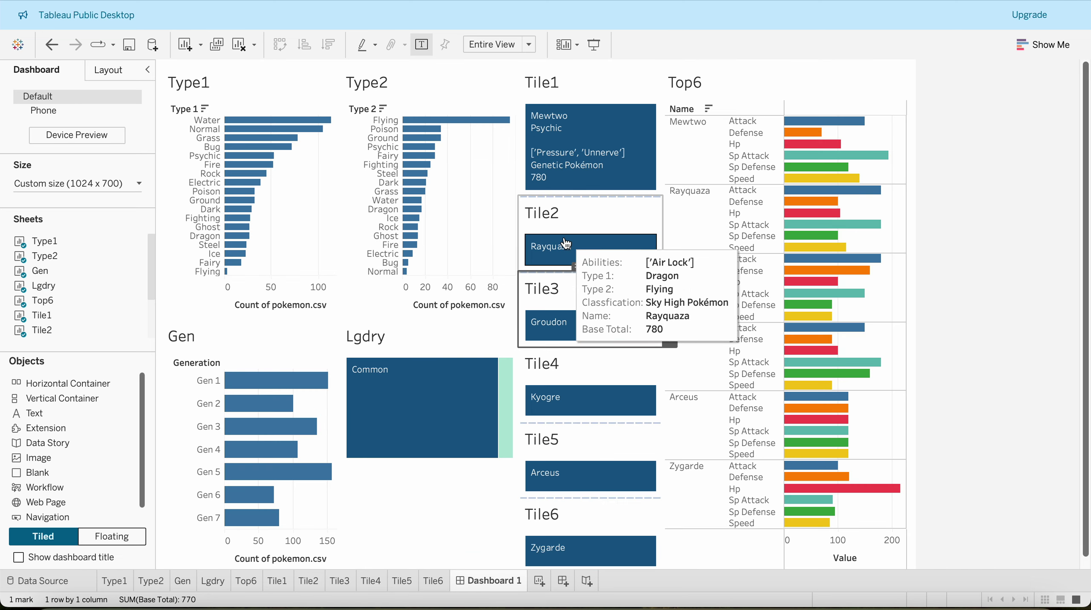
pyautogui.click(758, 85)
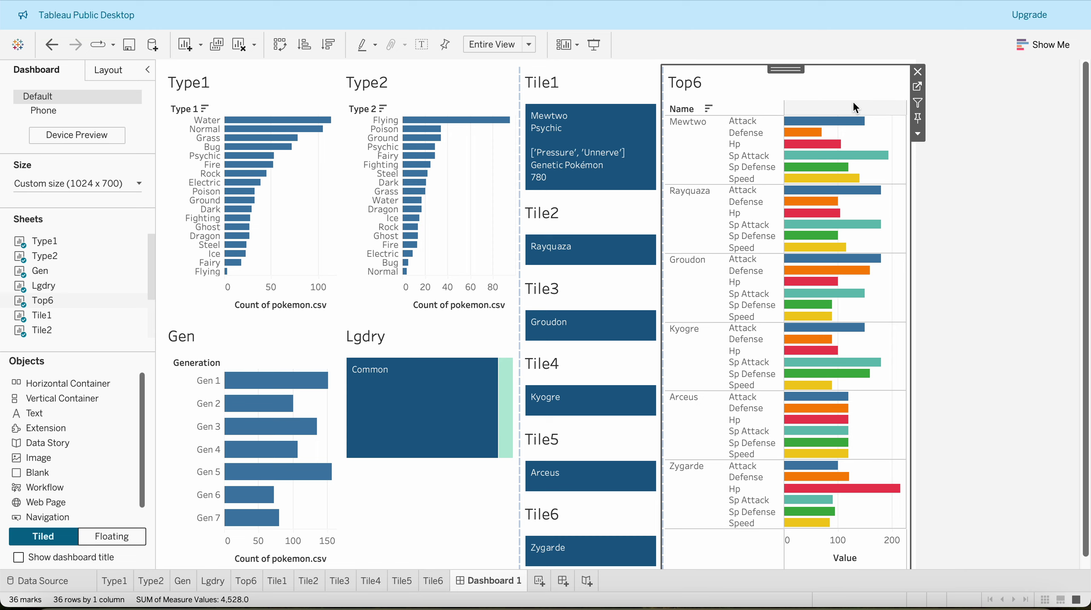
pyautogui.click(619, 77)
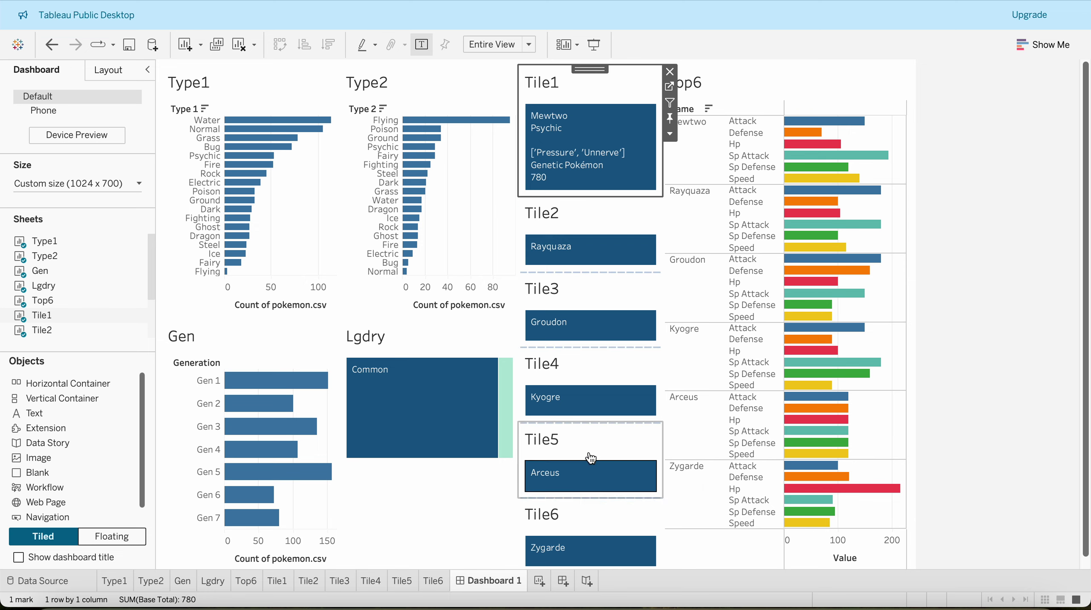
pyautogui.click(397, 503)
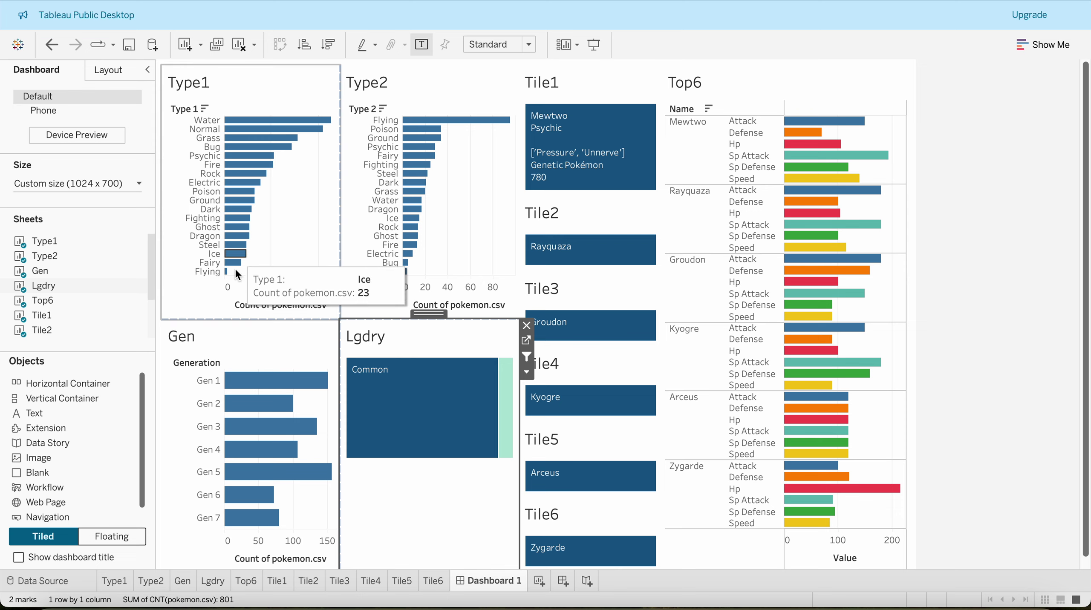
# Test the dashboard filters with Gen 1 combined with Water and with Fire in Type1, clearing the selections at the end
pyautogui.click(256, 380)
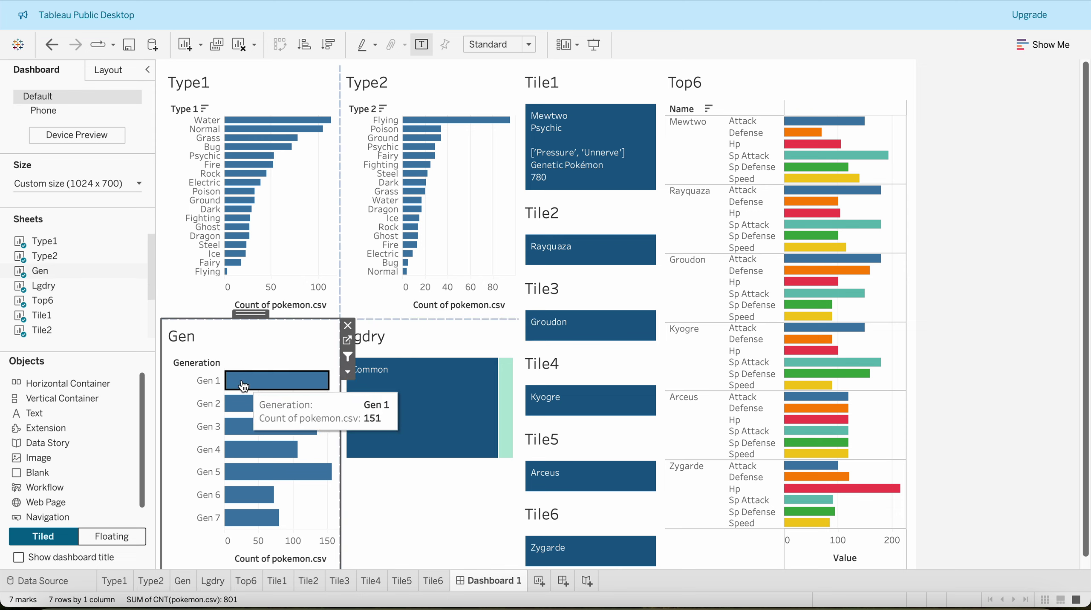
pyautogui.click(239, 123)
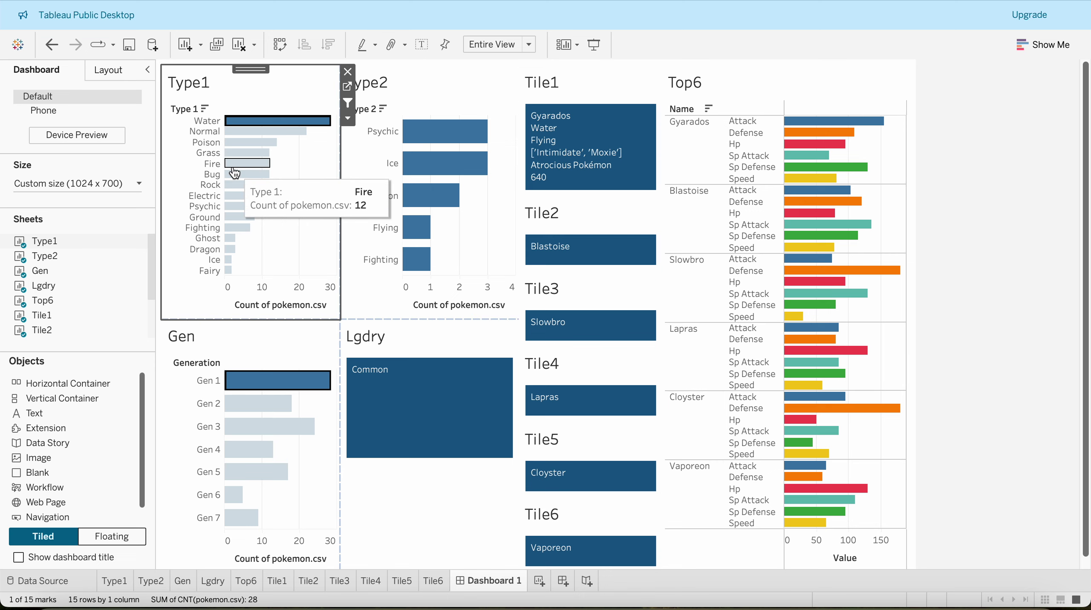
pyautogui.click(248, 164)
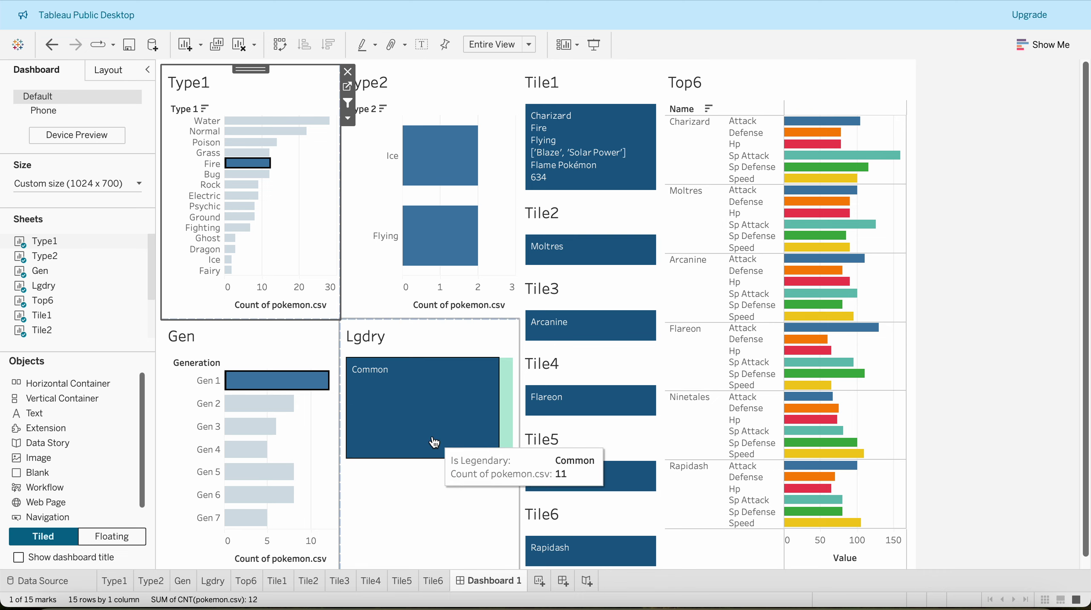
pyautogui.moveTo(507, 396)
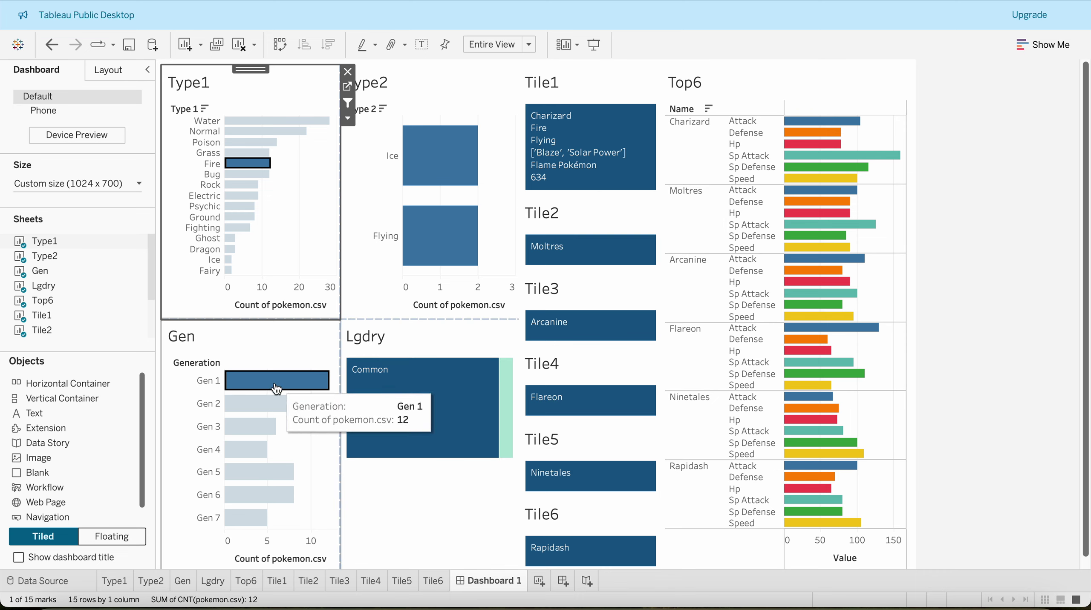
pyautogui.click(299, 379)
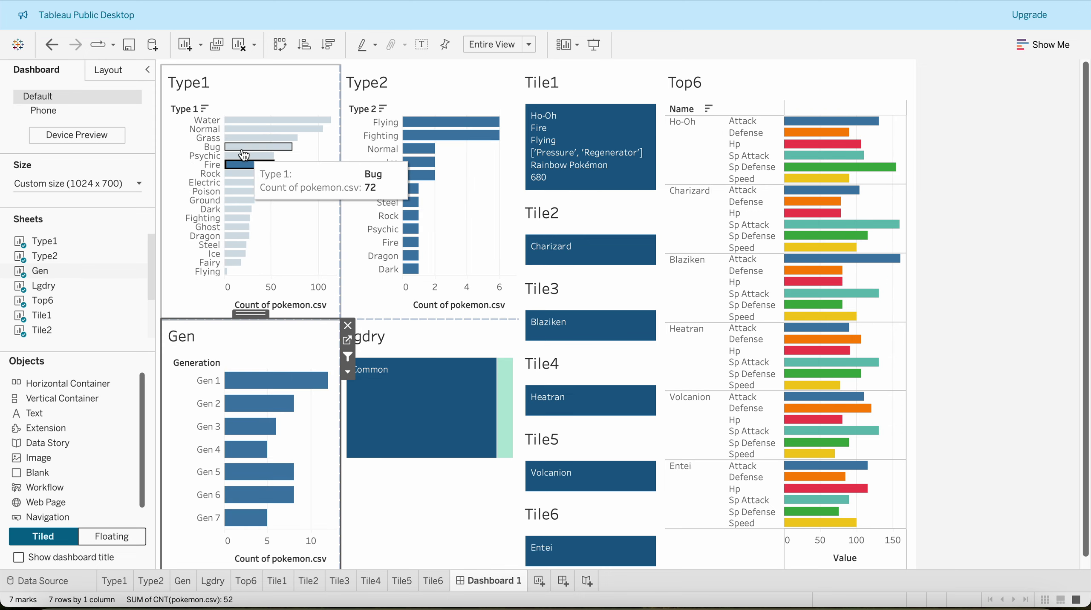
pyautogui.click(256, 165)
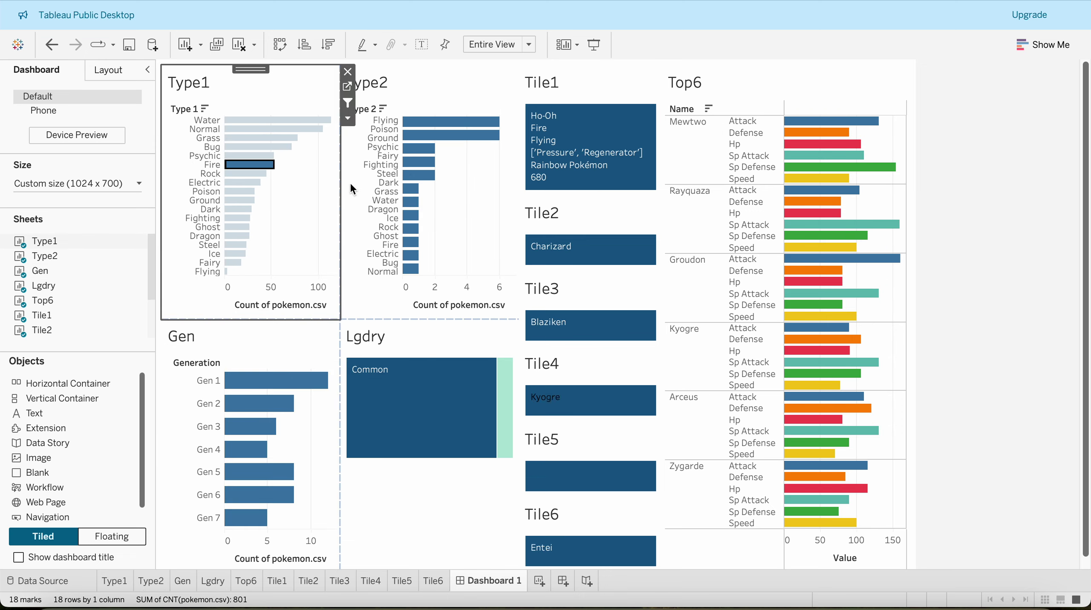
# Filter the dashboard by the Legendary tile in Lgdry and the Psychic bar in Type1
pyautogui.click(508, 402)
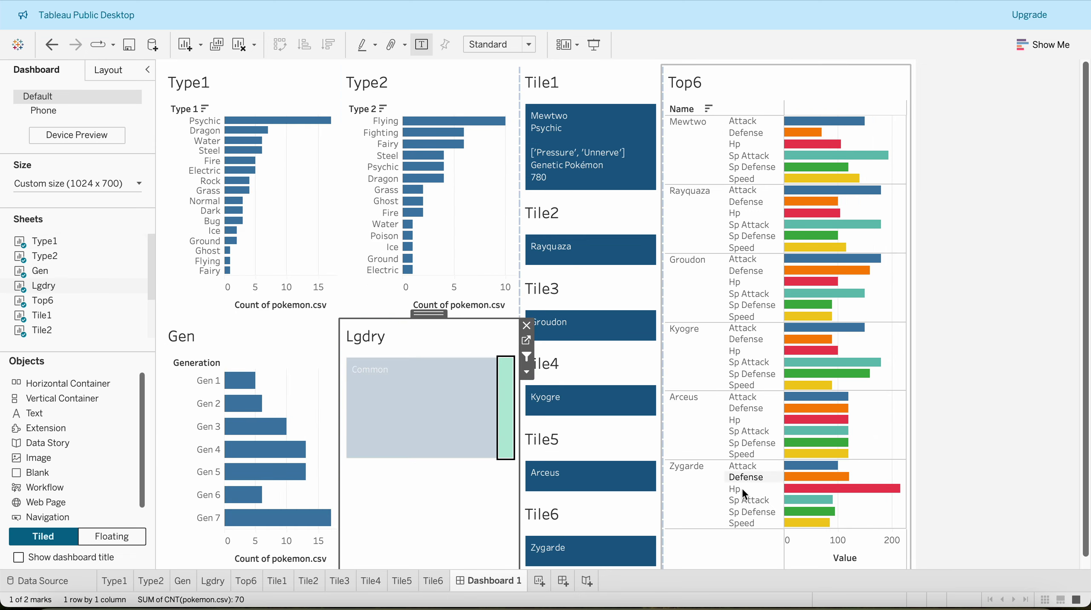
pyautogui.click(254, 124)
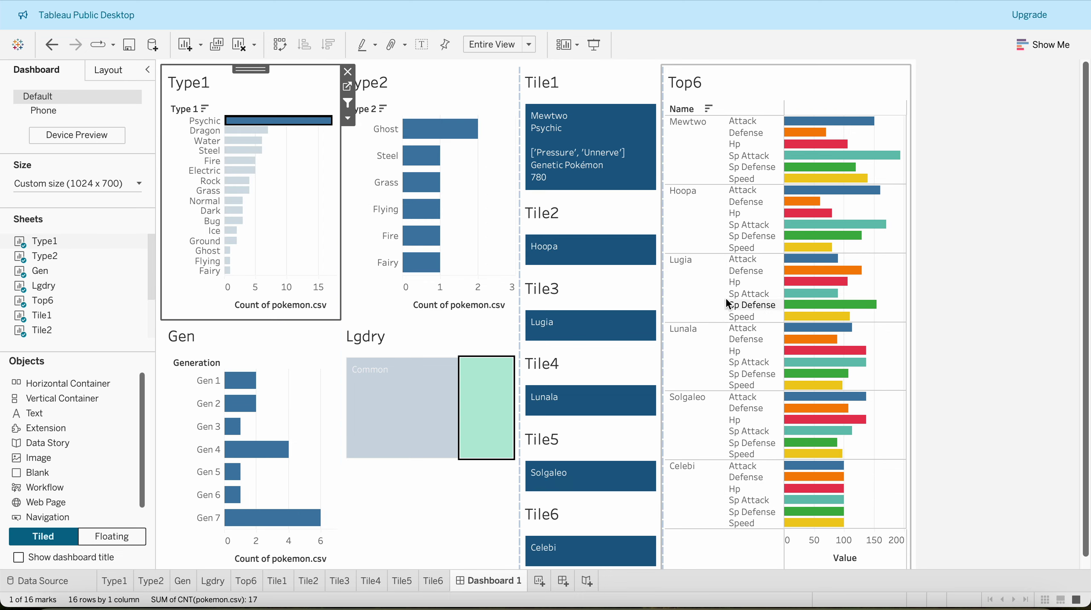
# Open the Lgdry worksheet from the dashboard and look through the suggested chart types without changing the treemap
pyautogui.click(399, 340)
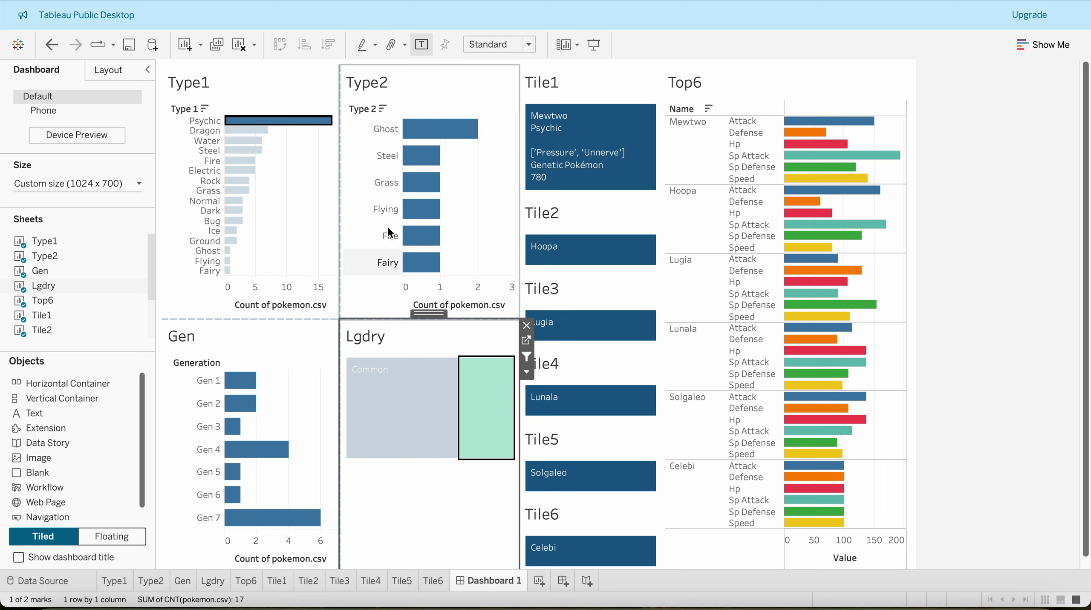
pyautogui.click(526, 340)
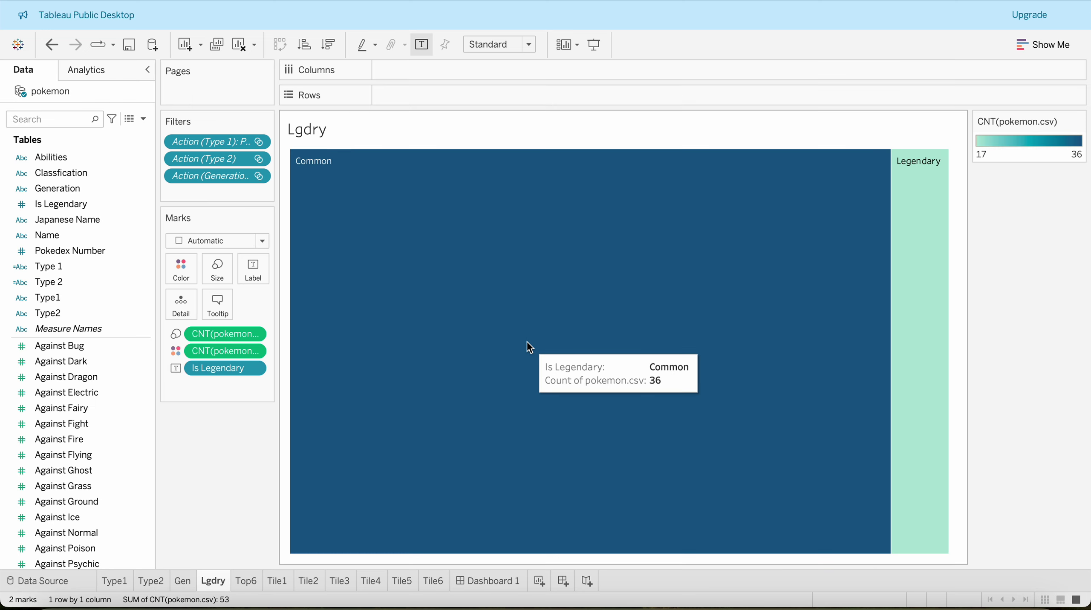
pyautogui.click(1048, 48)
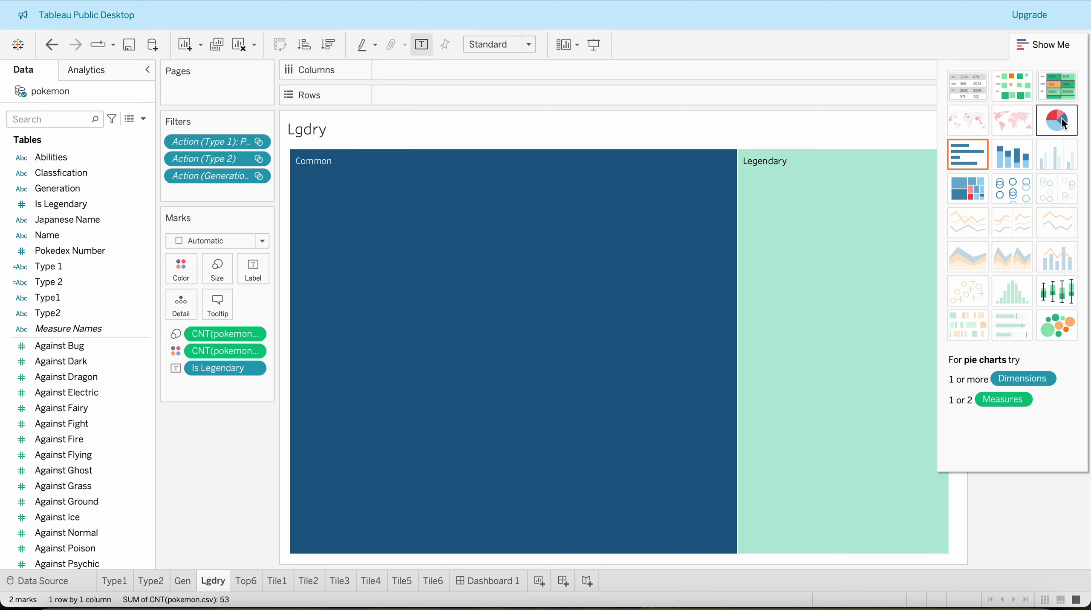
pyautogui.click(1036, 46)
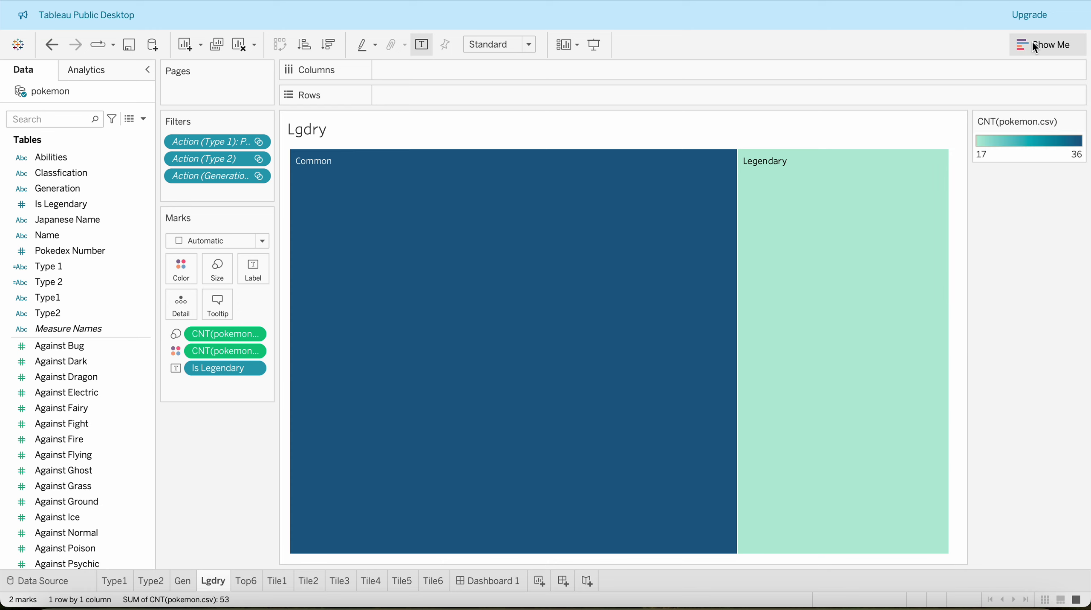
# Return to Dashboard 1 and clear the Psychic selection in Type1 and the Legendary selection in Lgdry
pyautogui.click(475, 581)
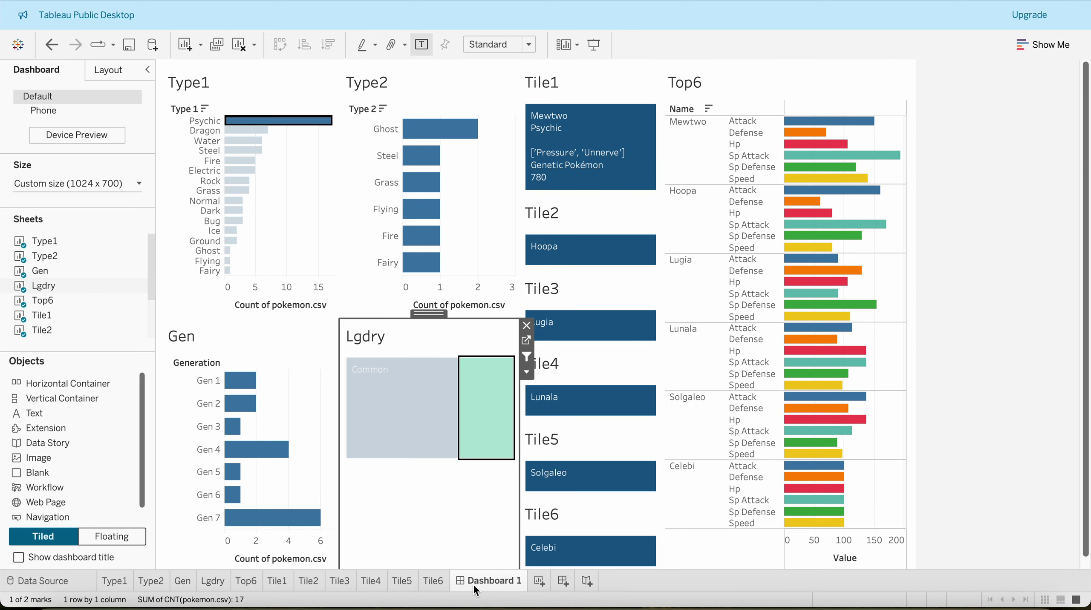
pyautogui.click(279, 123)
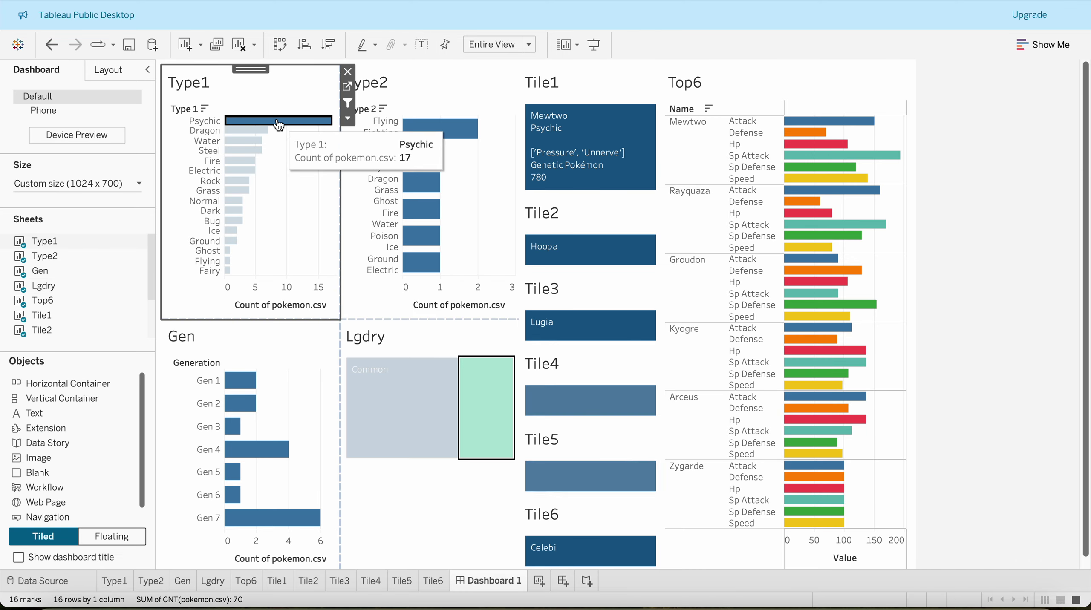
pyautogui.click(279, 124)
pyautogui.click(464, 488)
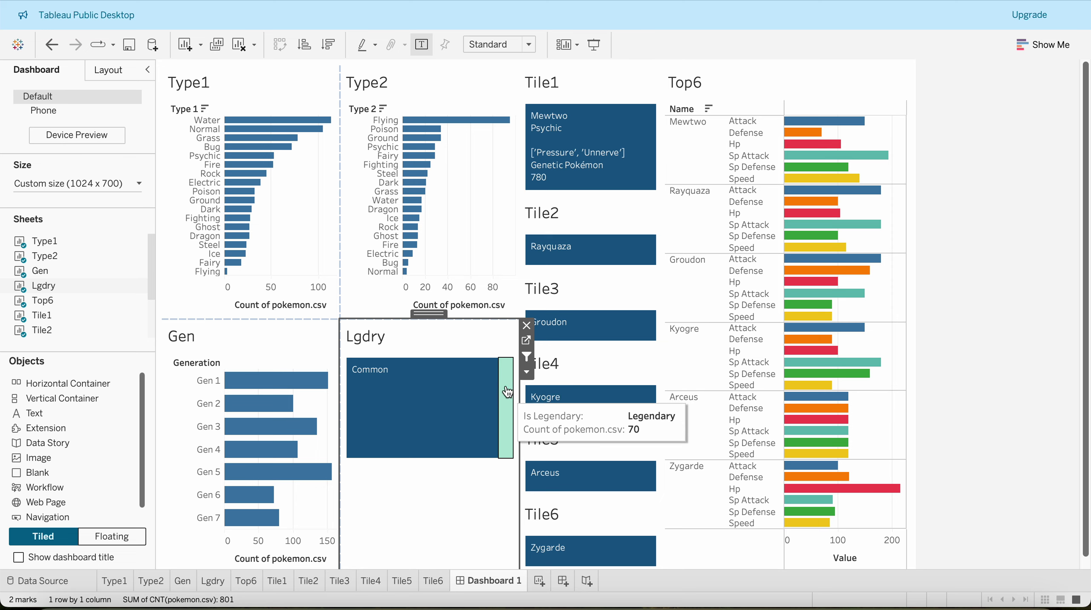
# Open the Lgdry worksheet from the dashboard and change its treemap into a pie chart fitted to Entire View
pyautogui.click(526, 341)
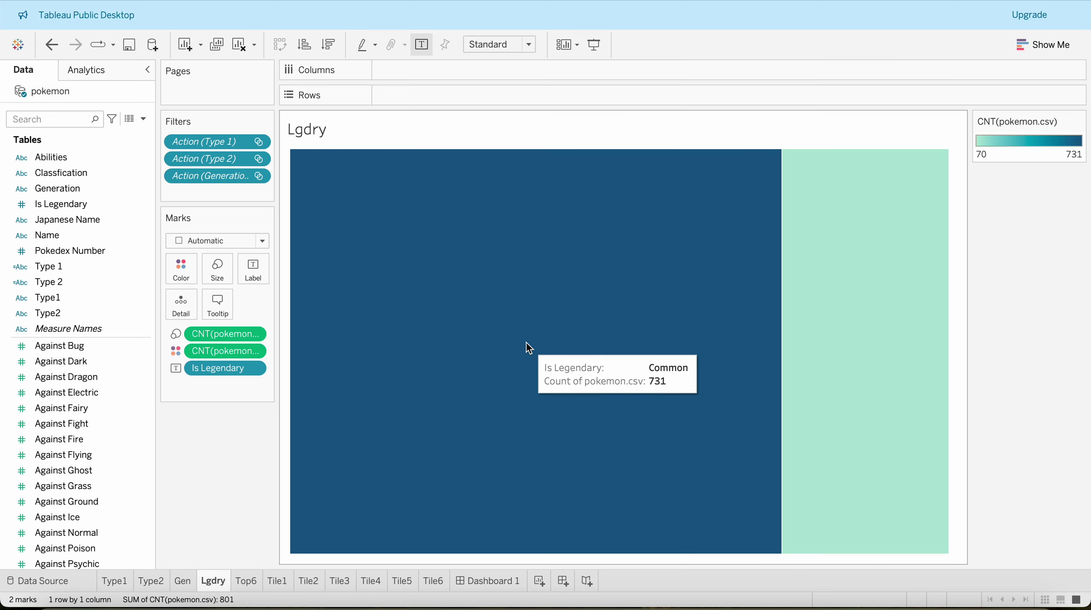
pyautogui.click(1045, 44)
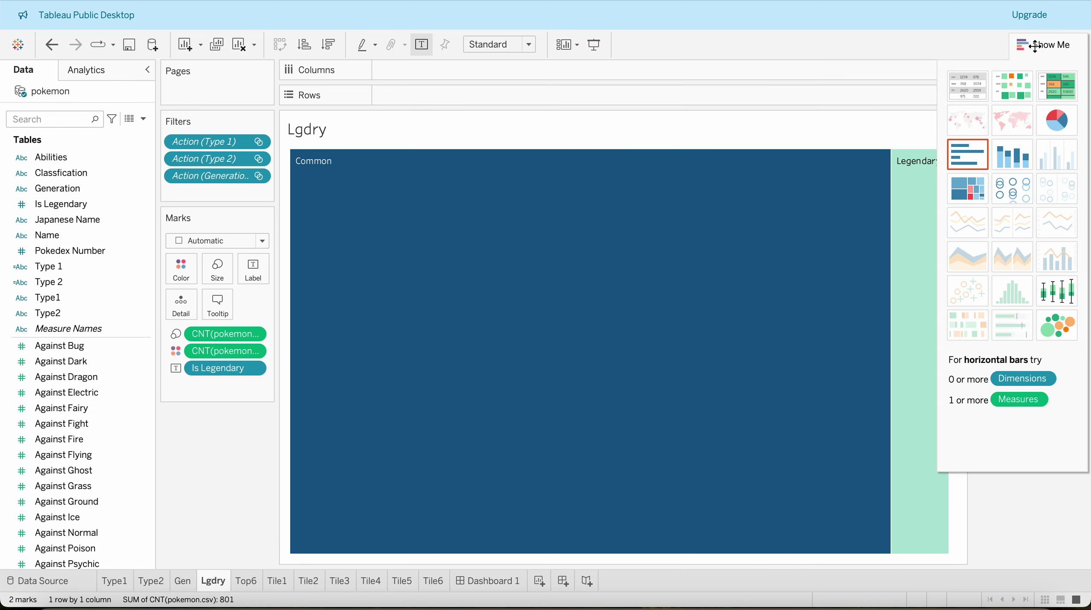
pyautogui.click(1057, 120)
pyautogui.click(522, 46)
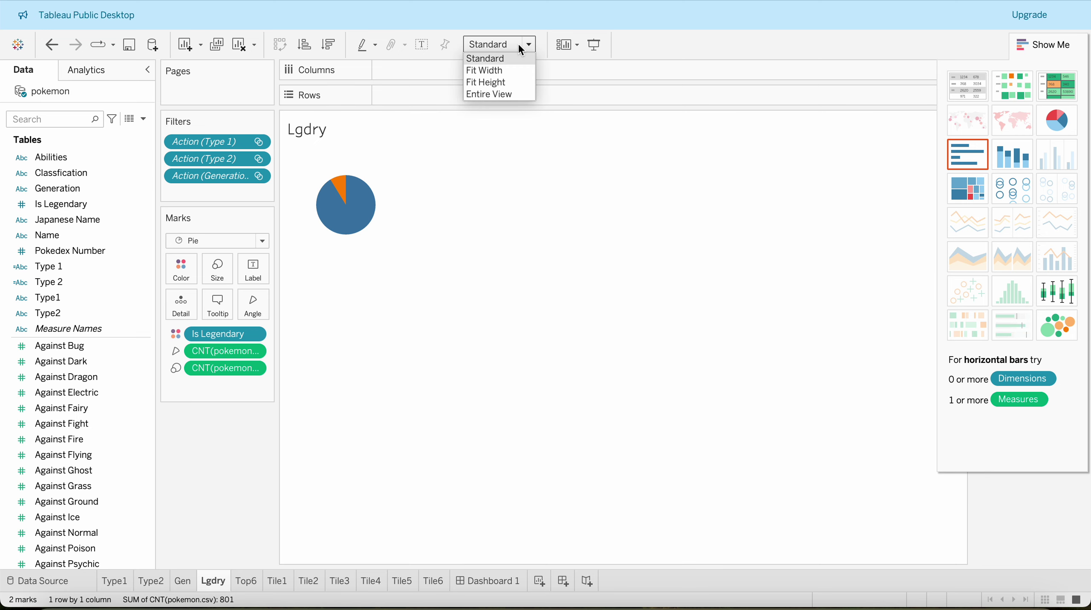
pyautogui.click(498, 94)
# On Dashboard 1, fit the Lgdry pie chart to Entire View and clear its Common slice selection
pyautogui.click(478, 590)
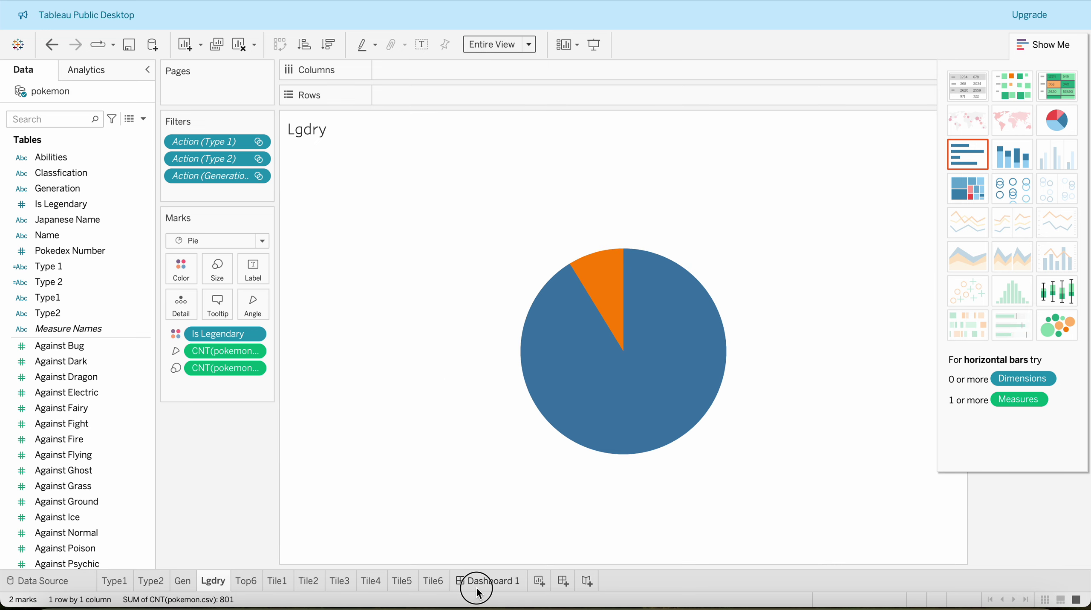
pyautogui.click(408, 428)
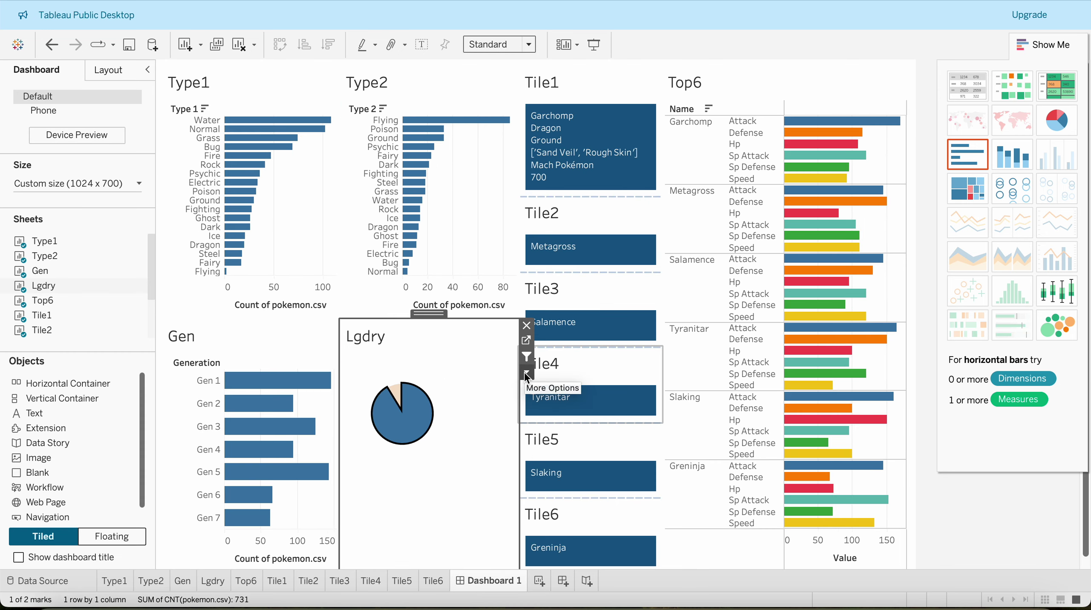
pyautogui.click(527, 374)
pyautogui.moveTo(555, 336)
pyautogui.click(684, 377)
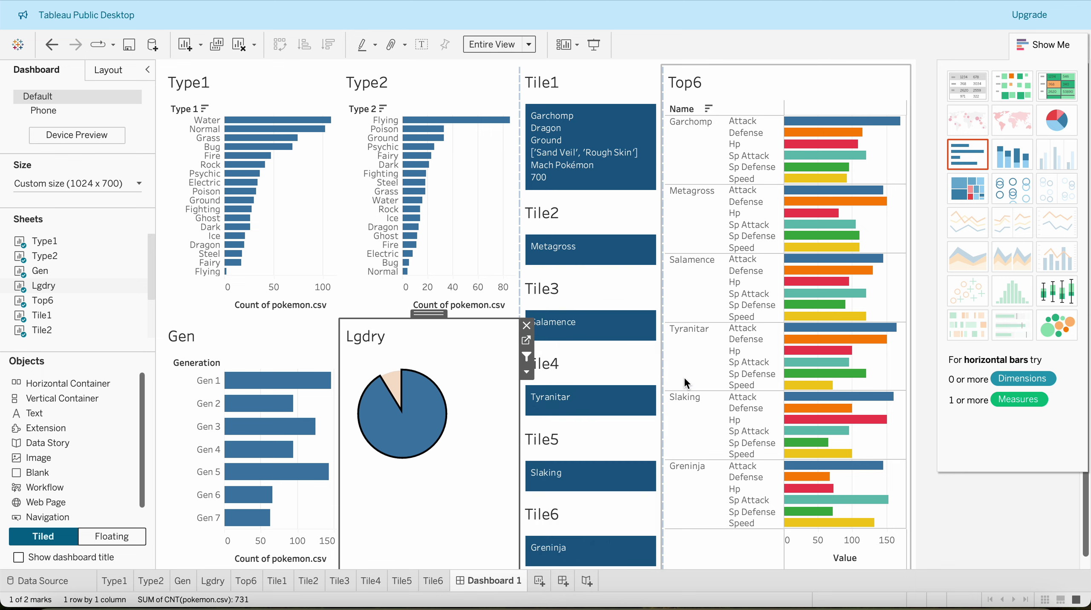
pyautogui.click(444, 344)
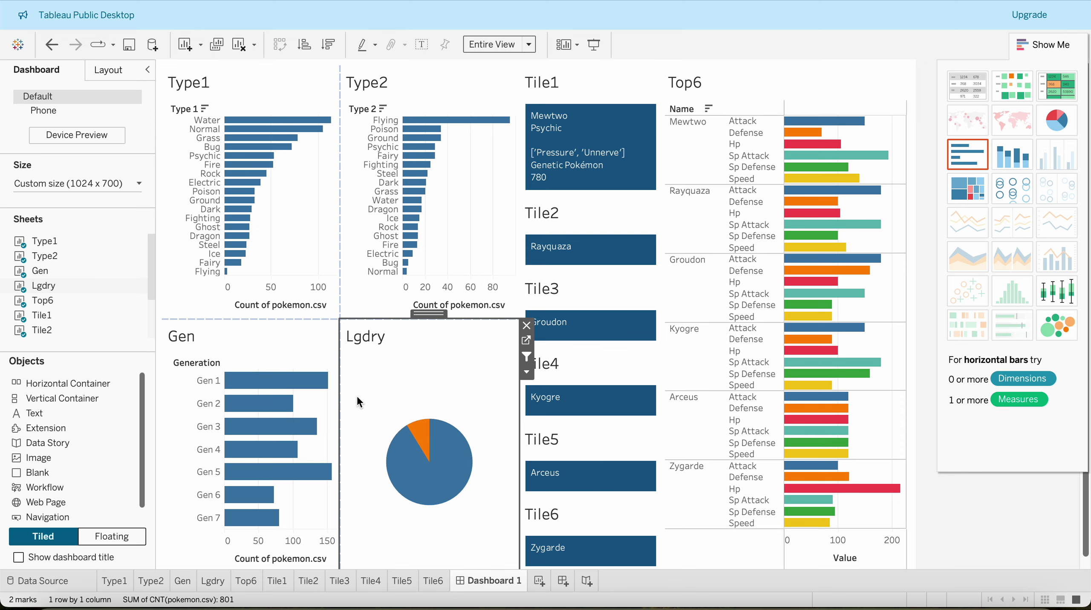
# Show the Is Legendary color legend for the Lgdry pie, place it directly beneath the pie, and close the chart suggestions
pyautogui.click(527, 371)
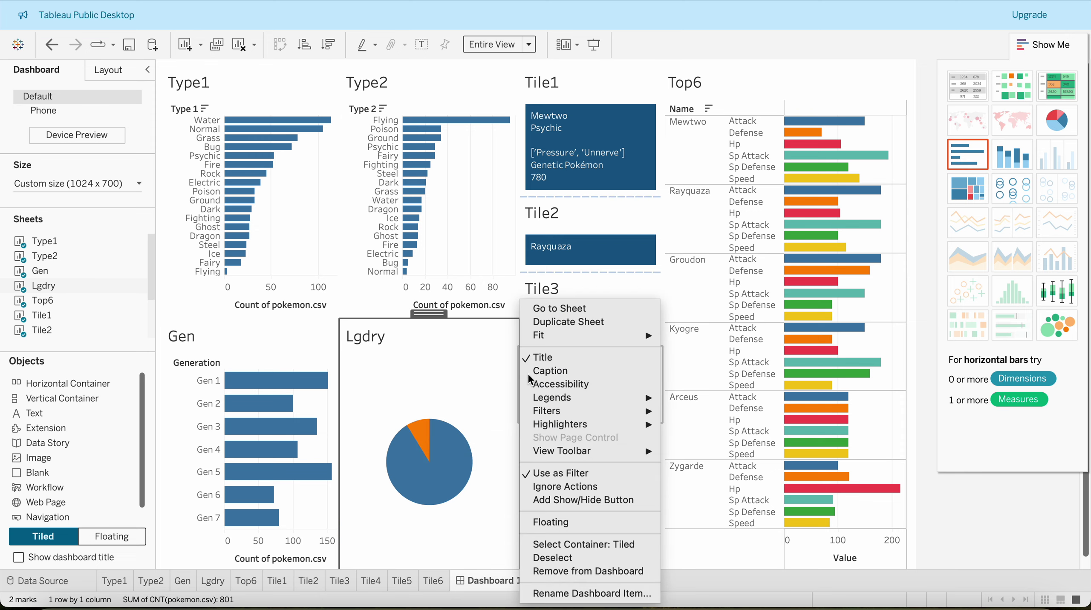
pyautogui.moveTo(598, 398)
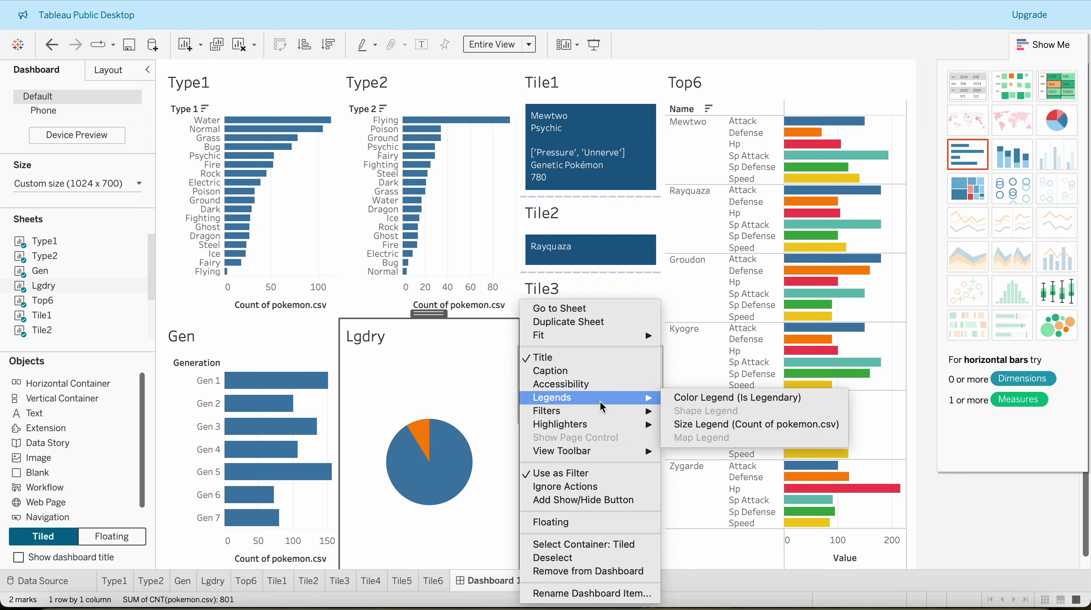
pyautogui.click(696, 394)
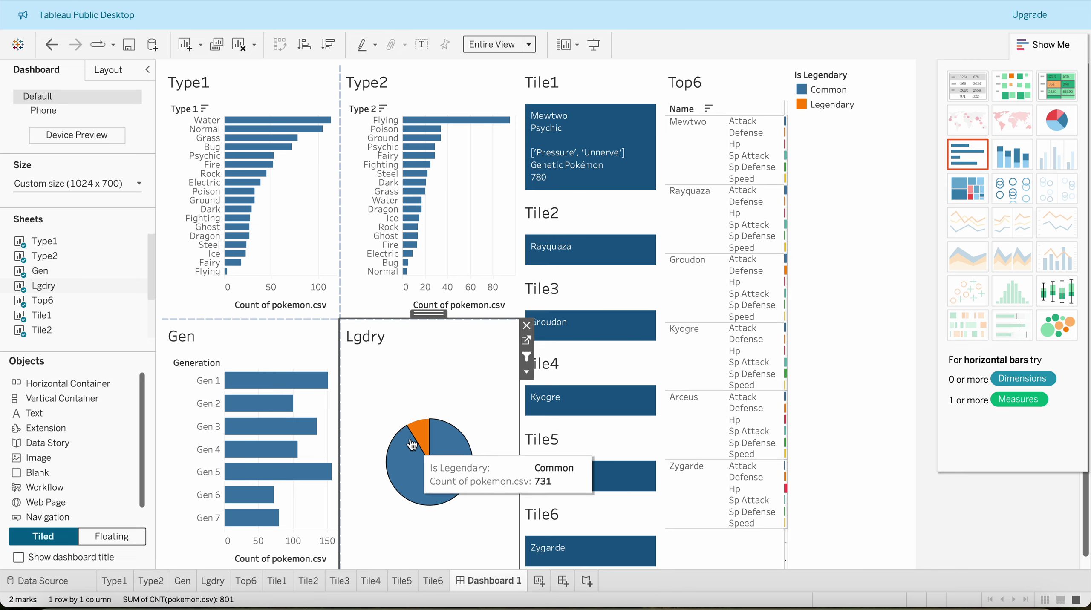
pyautogui.click(839, 79)
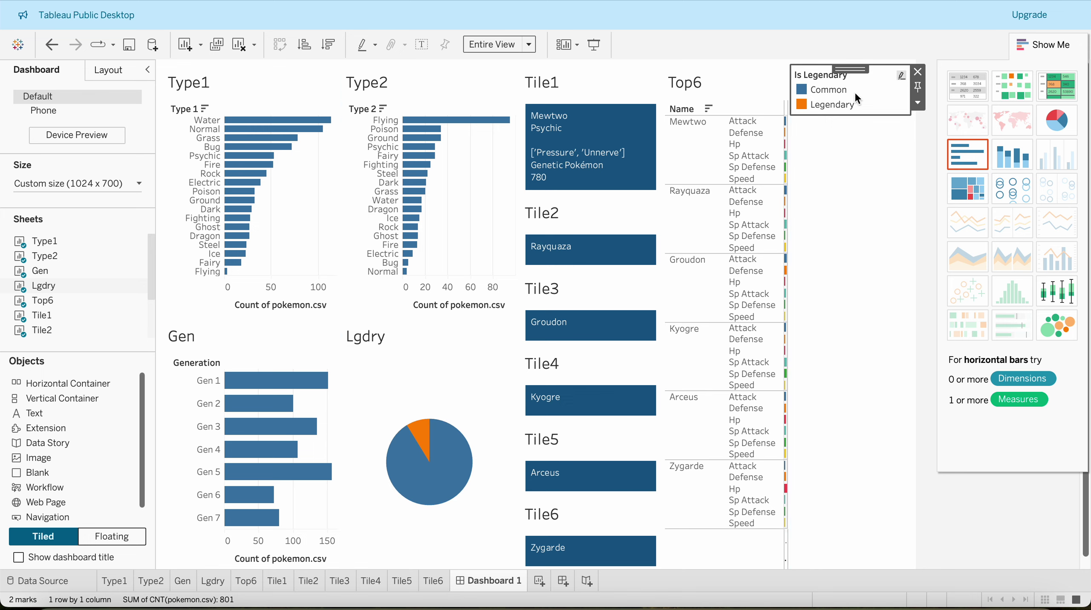
pyautogui.moveTo(848, 69); pyautogui.dragTo(421, 513)
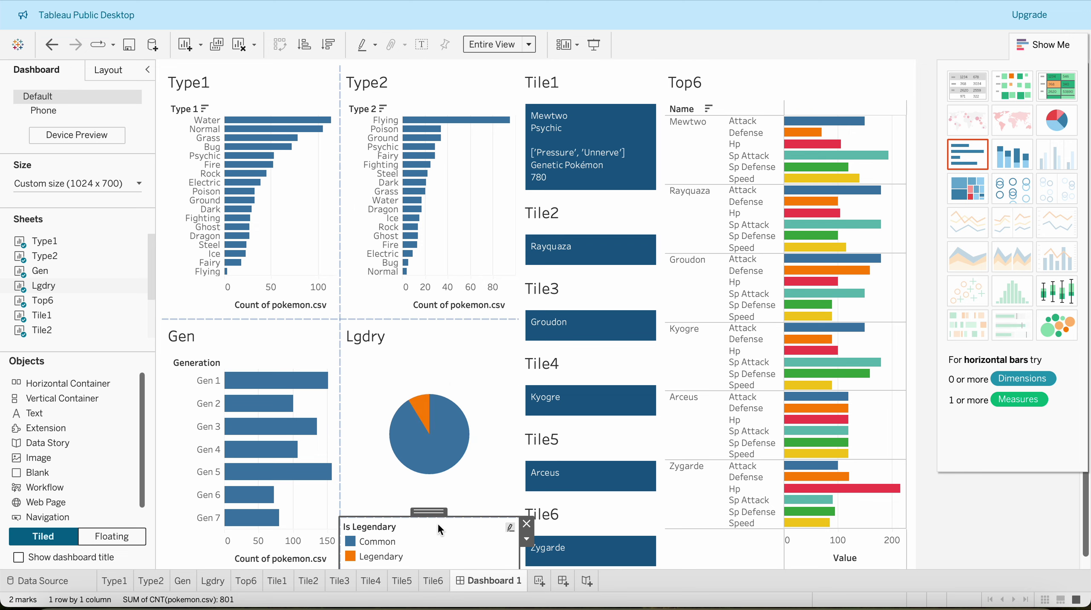
pyautogui.click(1056, 44)
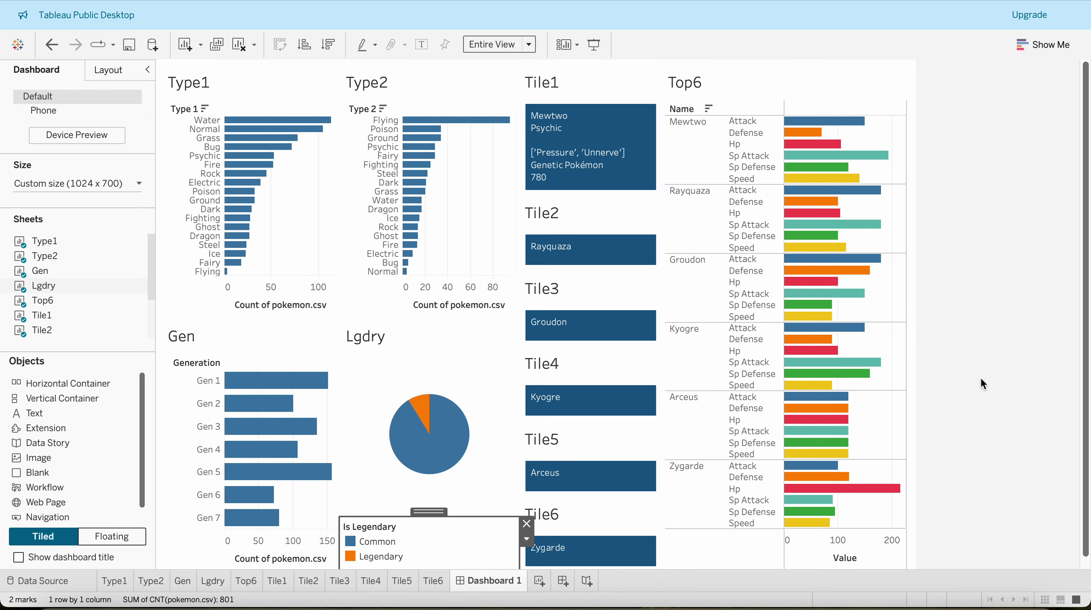
# Switch to the other Tableau Public workbook, clear Water in # Pokemon by Type1, and examine the styled dream team dashboard's layout and colors
pyautogui.press('super+Tab')
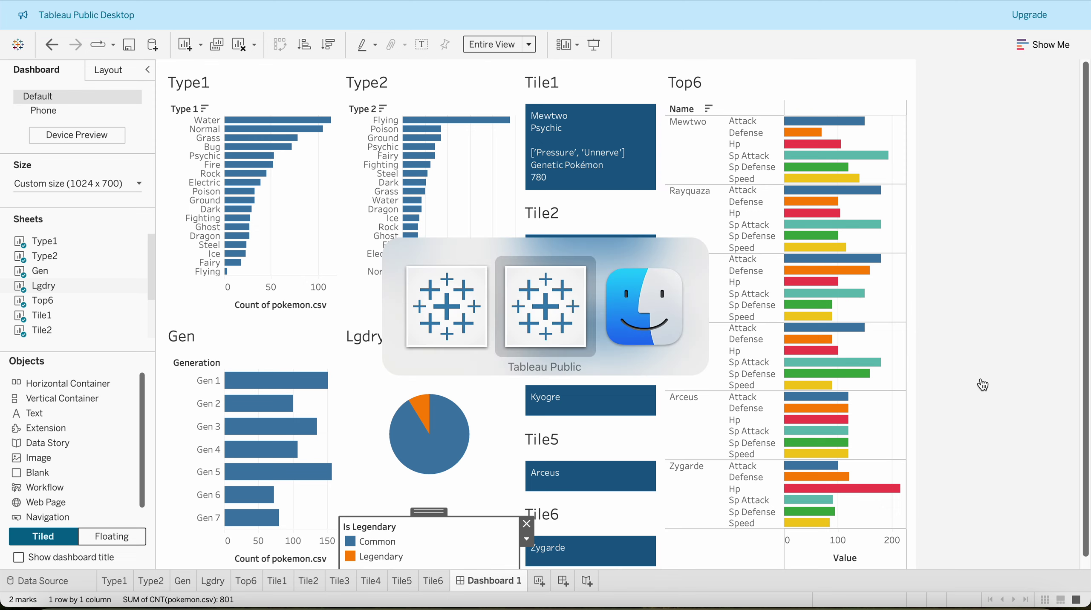
pyautogui.scroll(5, 613, 317)
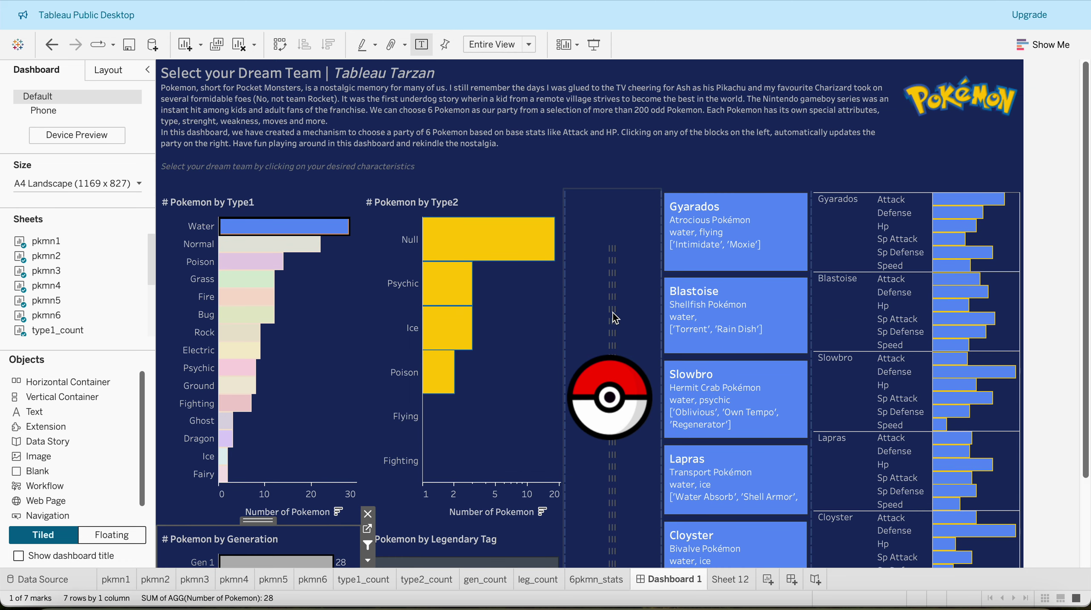
pyautogui.click(284, 226)
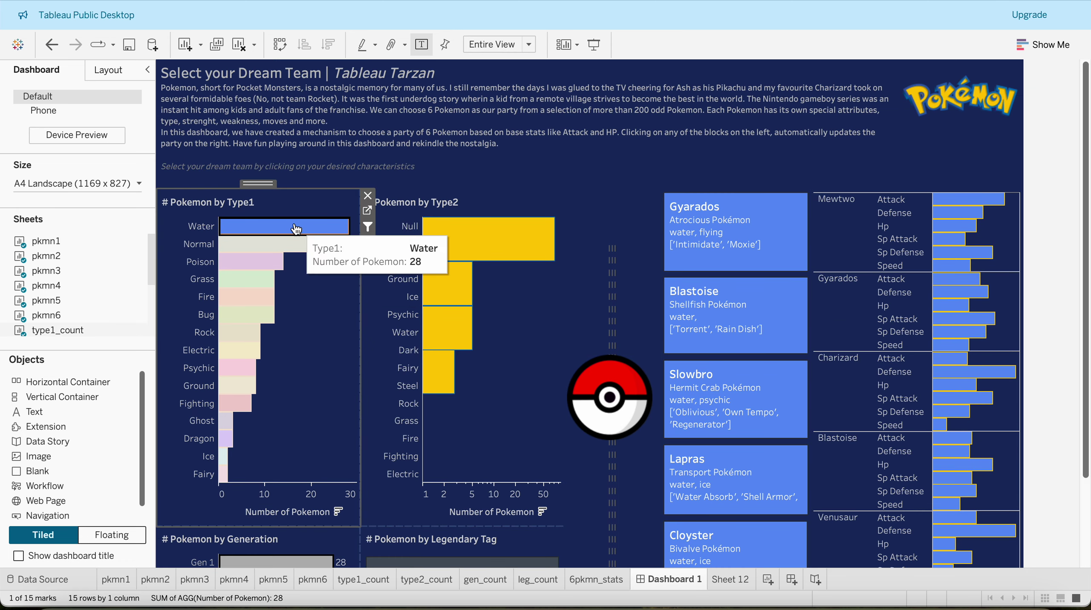
pyautogui.scroll(-5, 607, 231)
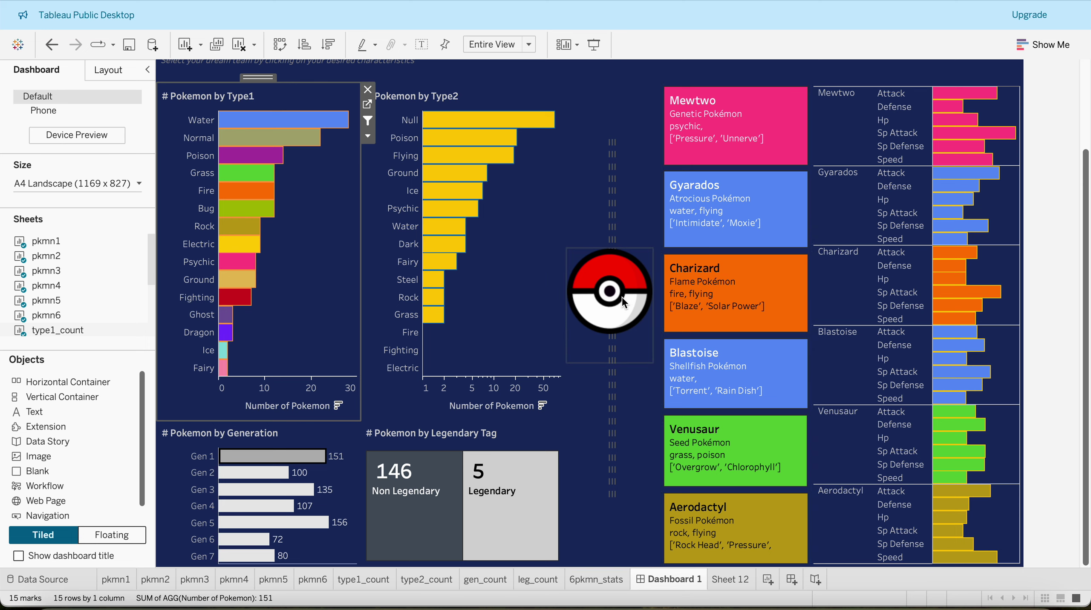
pyautogui.scroll(5, 621, 310)
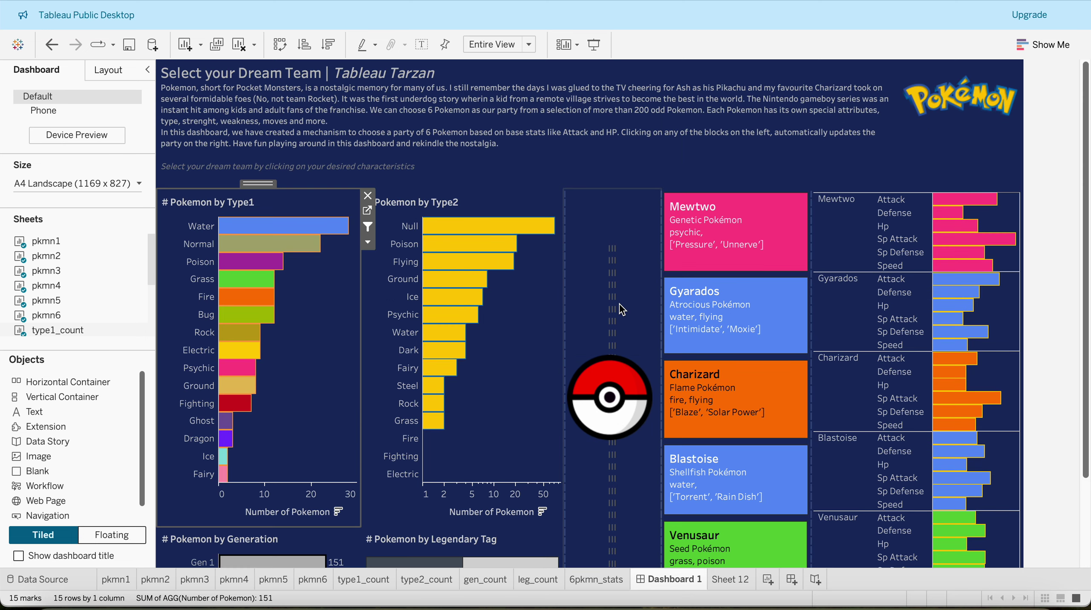